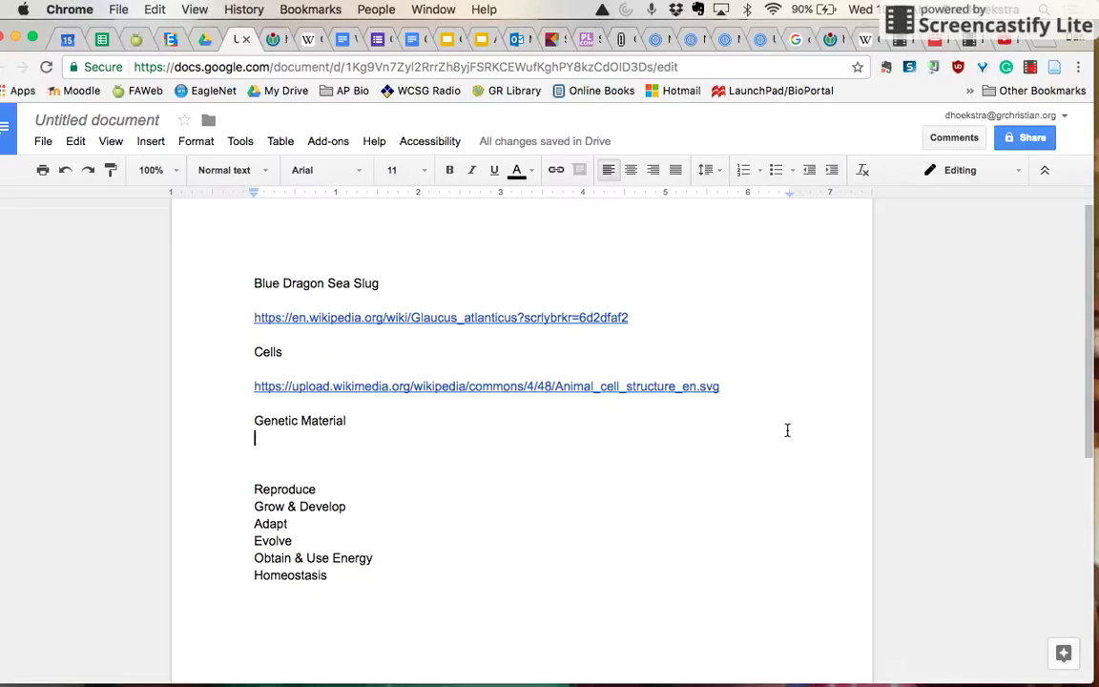
Switch to the Prezi presentation and set the overview title to "Blue Dragon Sea Slug & the Characteristics of Life"
{"action": "left_click", "coordinate": [764, 40]}
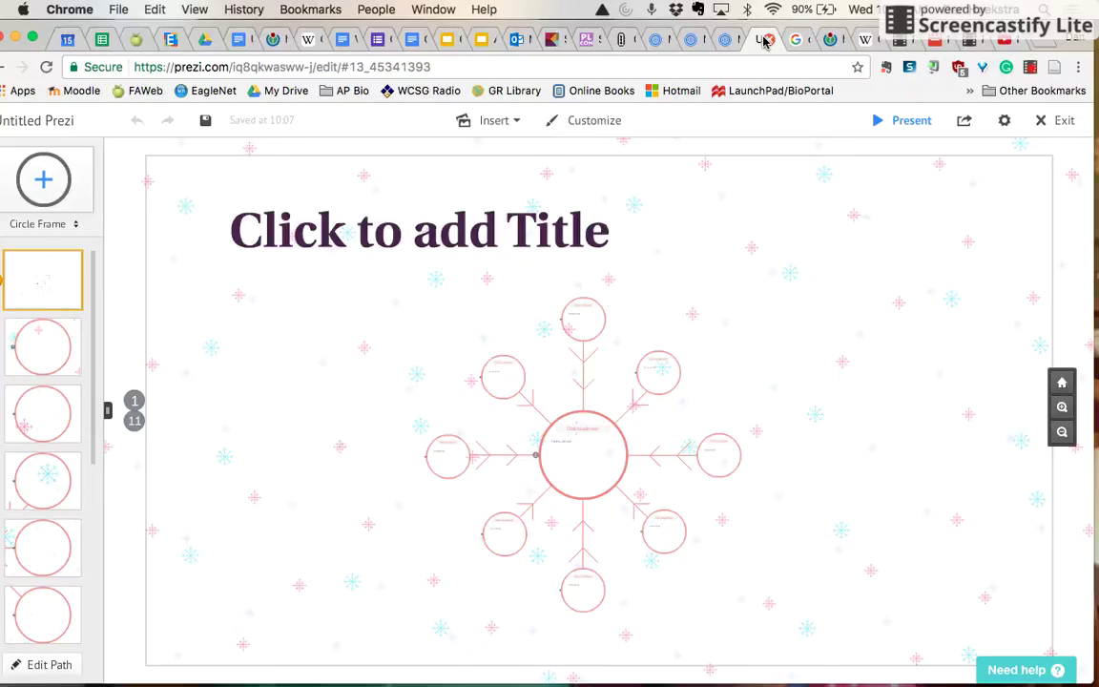
{"action": "left_click", "coordinate": [482, 235]}
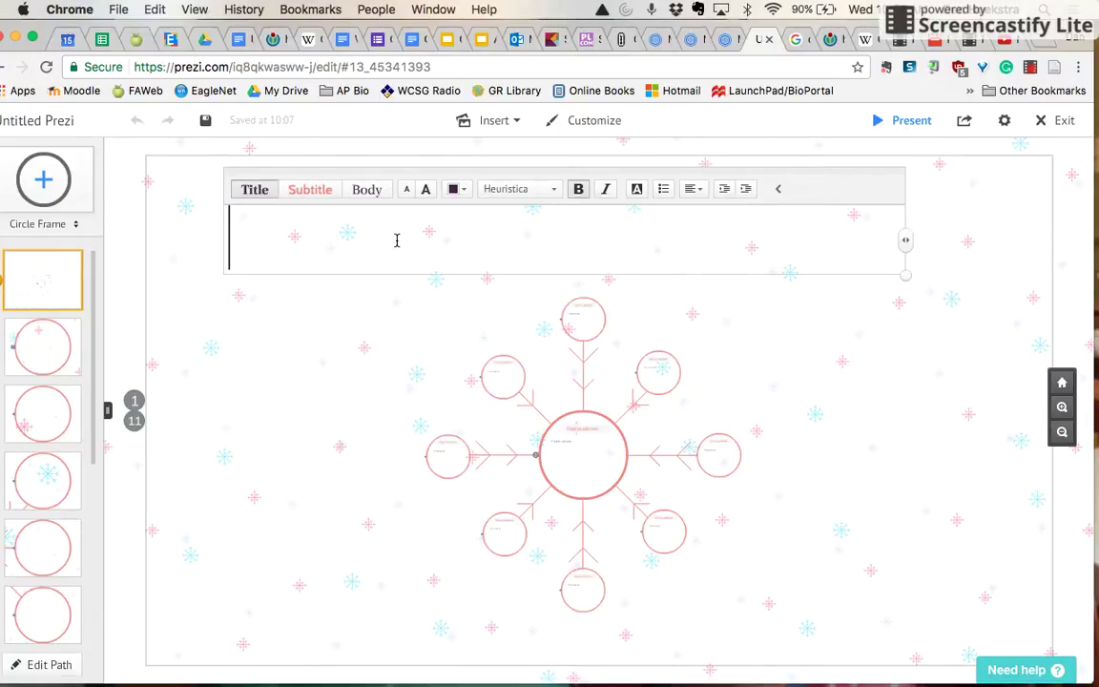
{"action": "type", "text": "Blue Sea S"}
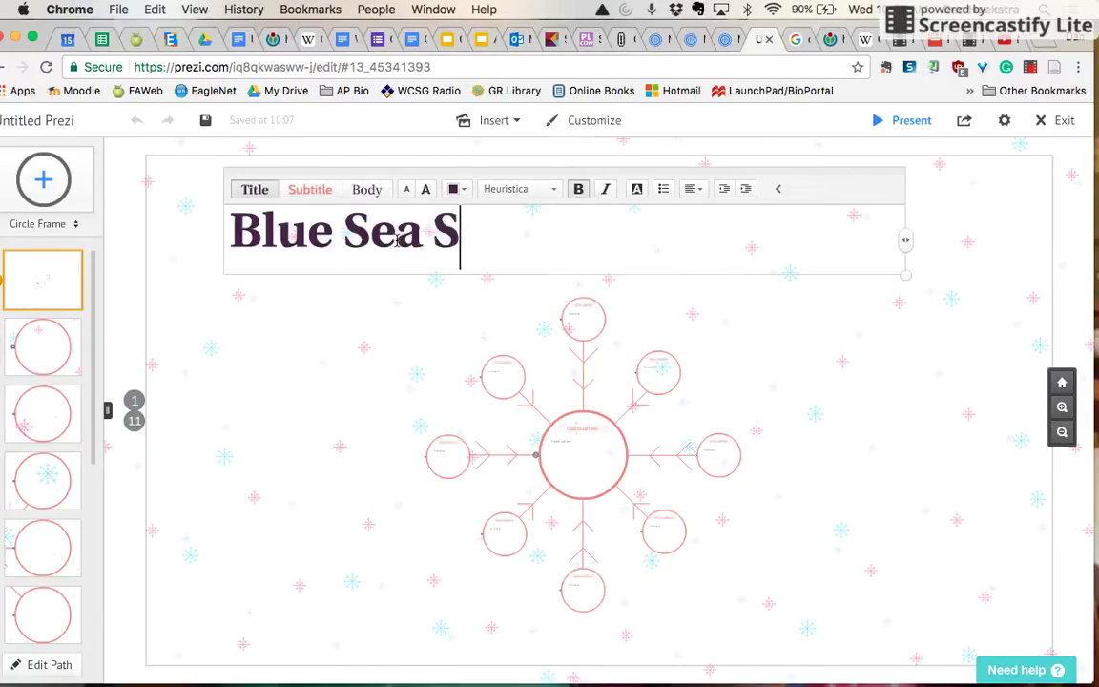
{"action": "key", "text": "BackSpace"}
{"action": "key", "text": "BackSpace"}
{"action": "key", "text": "BackSpace"}
{"action": "key", "text": "BackSpace"}
{"action": "key", "text": "BackSpace"}
{"action": "type", "text": "Dragon Sea "}
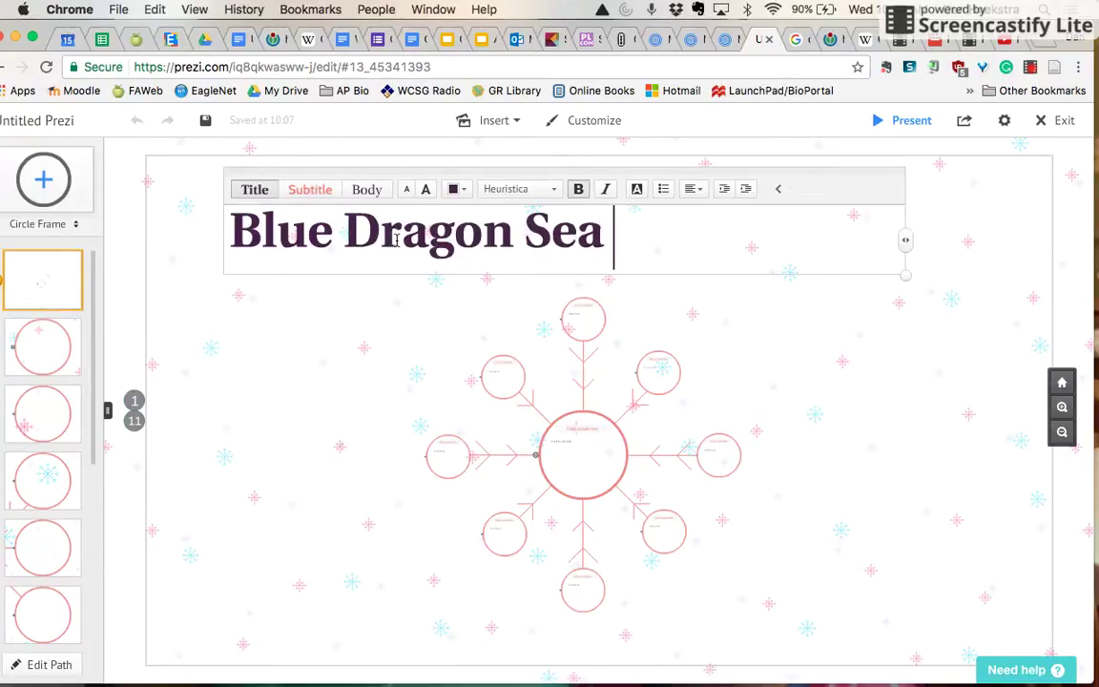
{"action": "type", "text": "Slug & "}
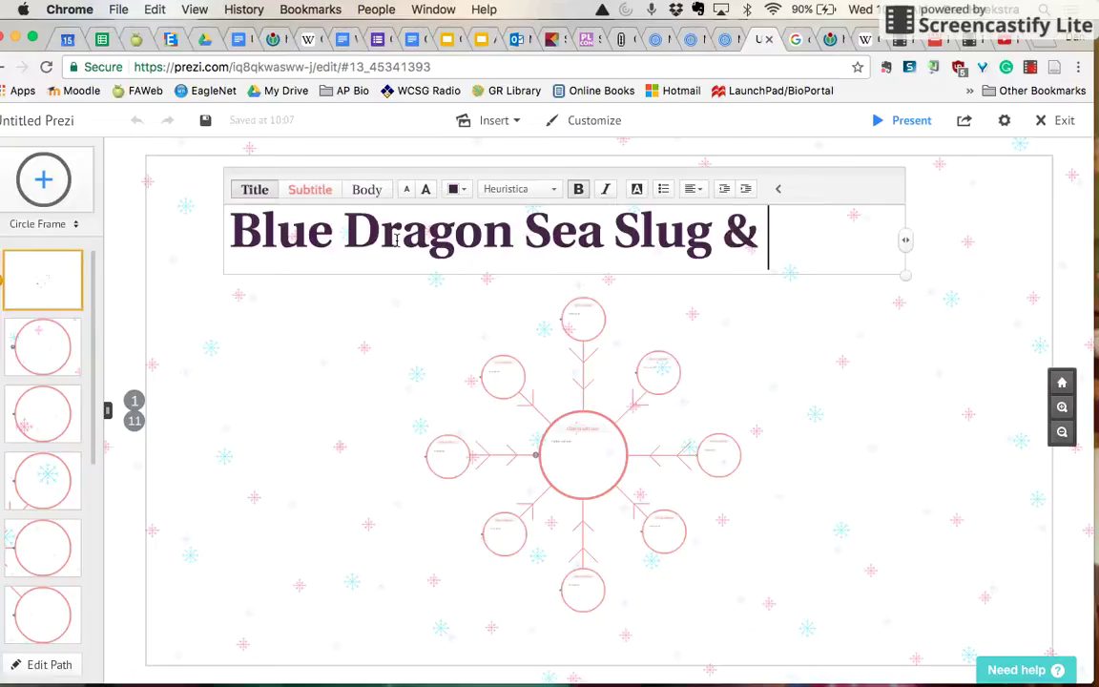
{"action": "type", "text": "the Characterisi"}
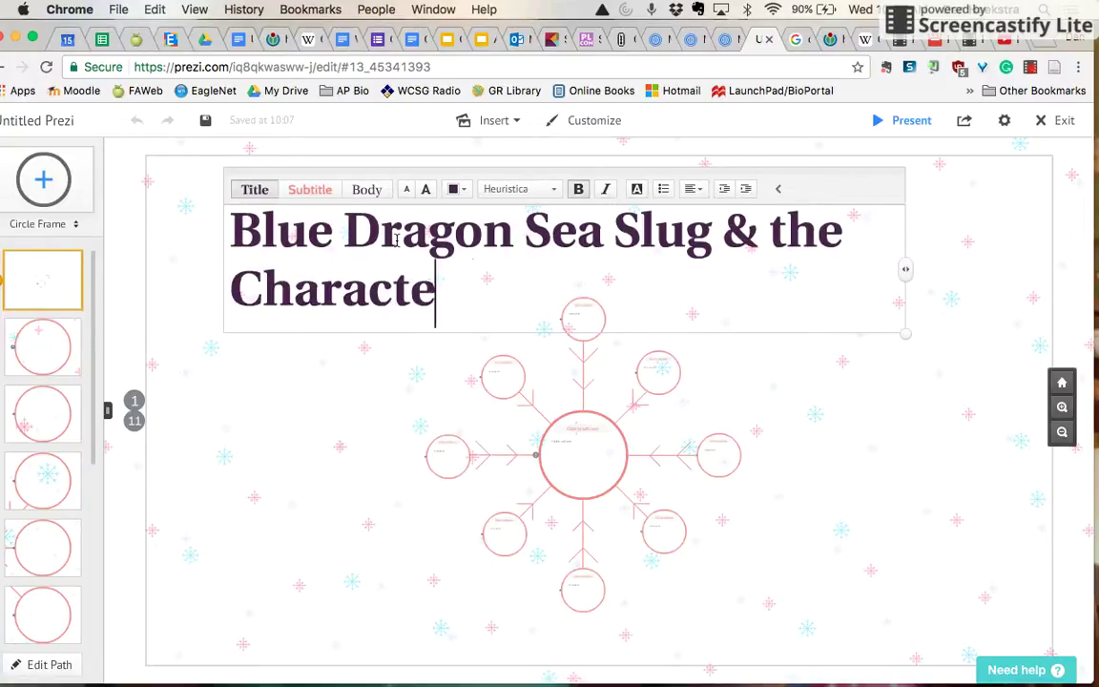
{"action": "key", "text": "BackSpace"}
{"action": "type", "text": "tics of Life"}
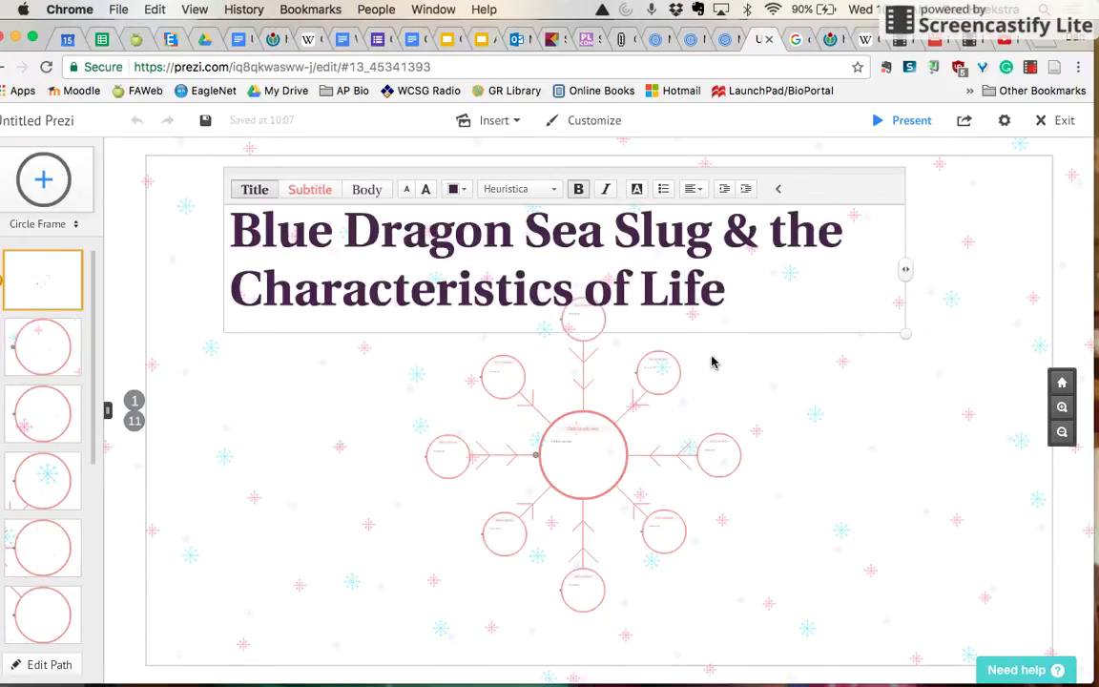
{"action": "left_click", "coordinate": [755, 369]}
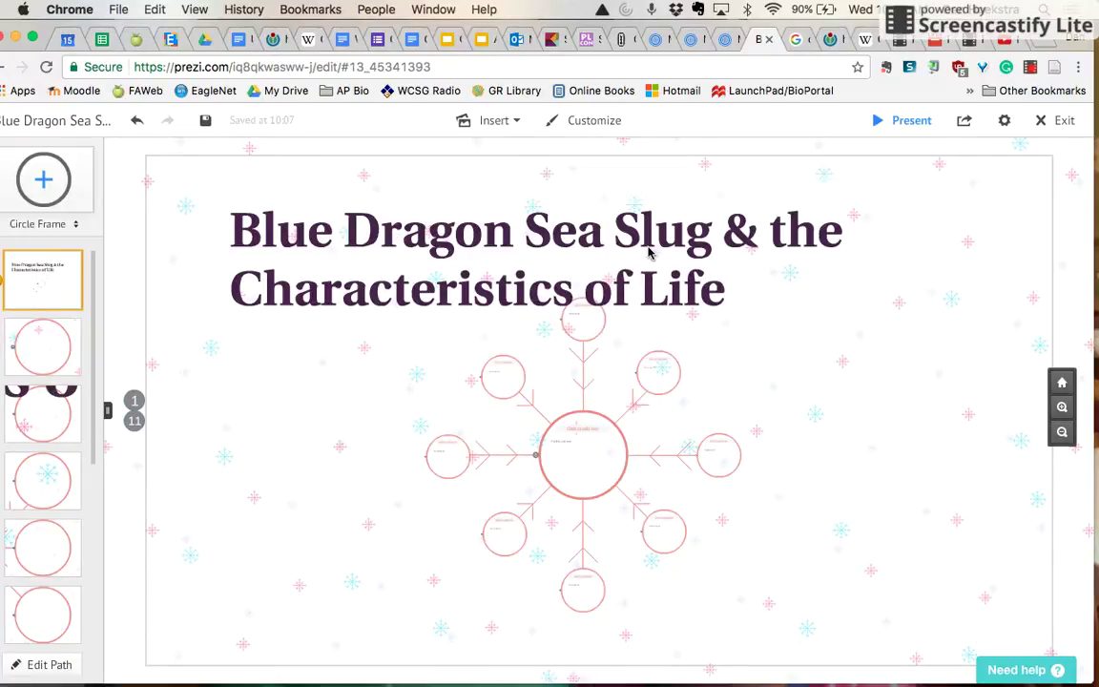
Move the two-line title higher, clear of the circle diagram, and centre-align its text
{"action": "left_click", "coordinate": [623, 220]}
{"action": "left_click_drag", "start_coordinate": [563, 268], "coordinate": [589, 239]}
{"action": "left_click", "coordinate": [618, 259]}
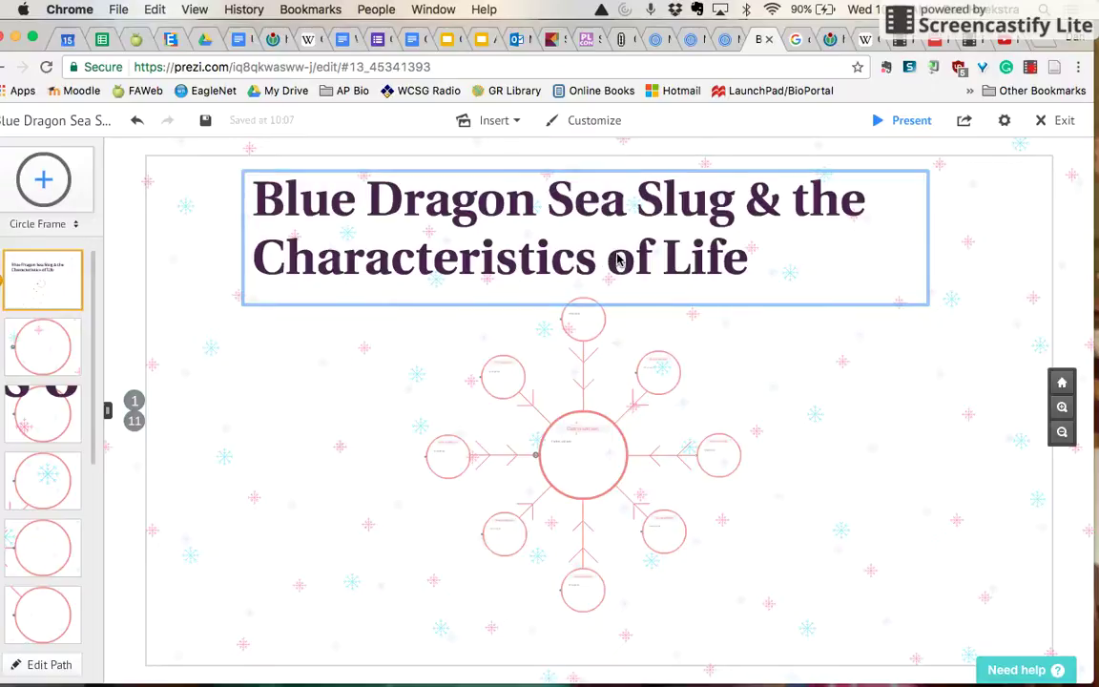
{"action": "left_click", "coordinate": [718, 158]}
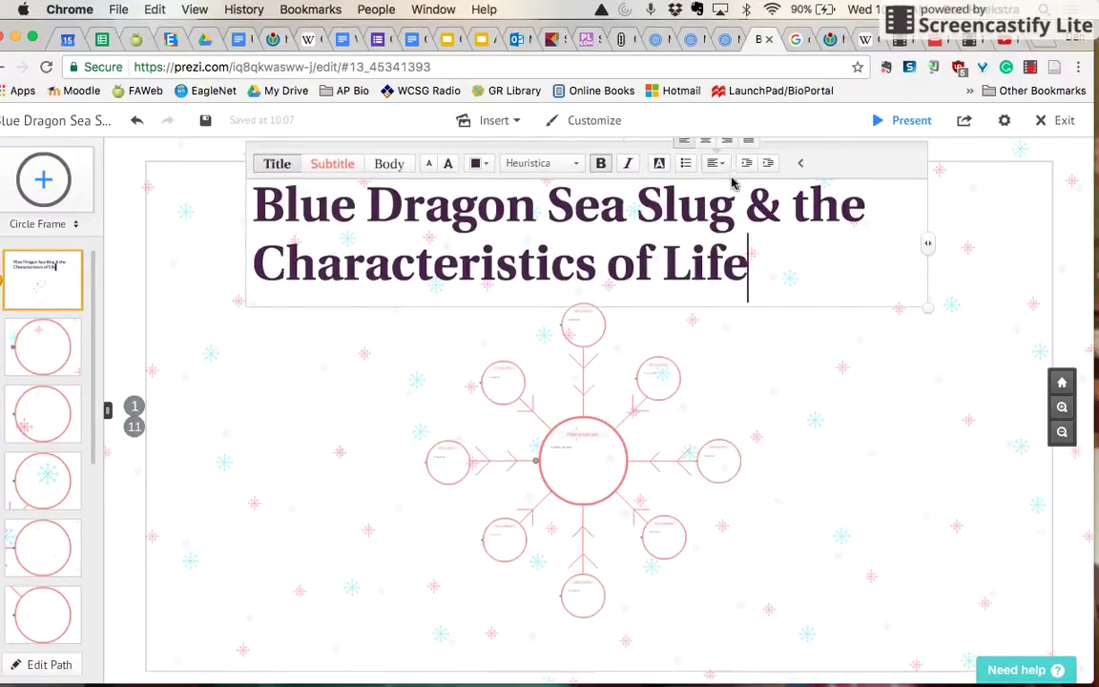
{"action": "left_click", "coordinate": [706, 152]}
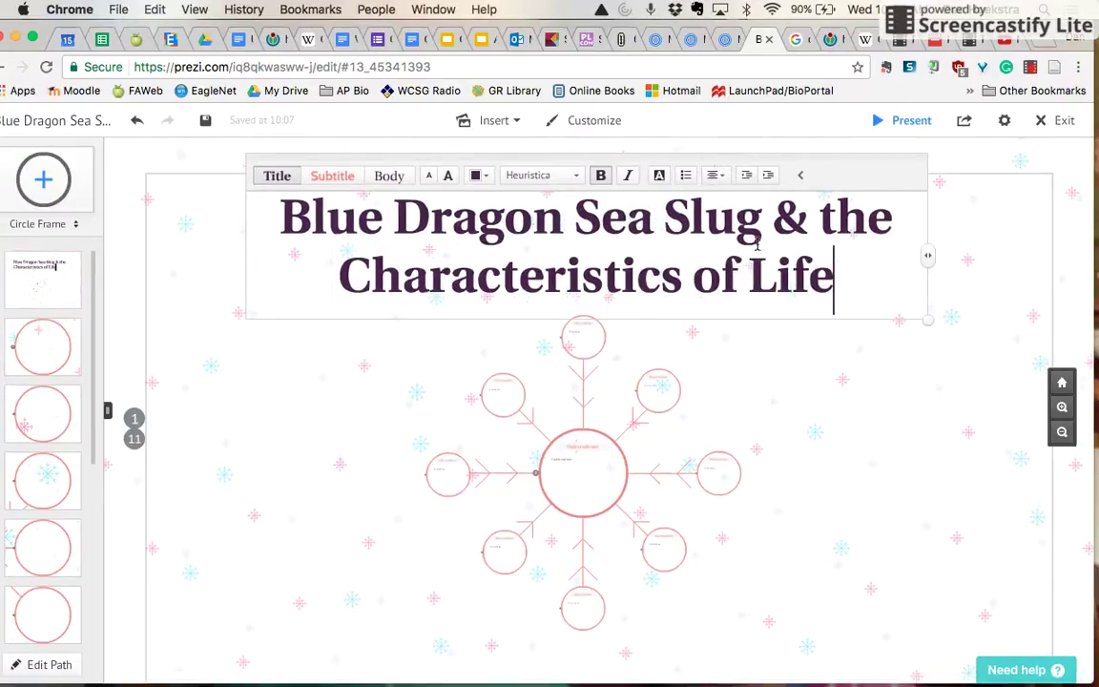
{"action": "left_click", "coordinate": [818, 344]}
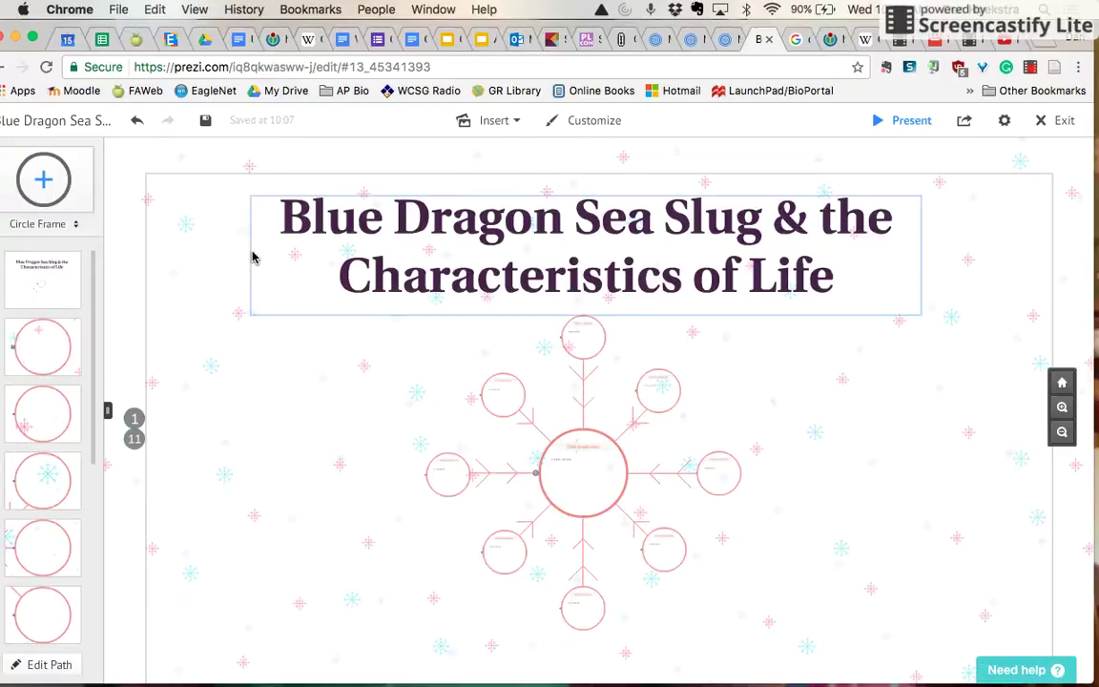
Step forward through the circular frames along the presentation path, then go back to the overview frame
{"action": "left_click", "coordinate": [50, 298]}
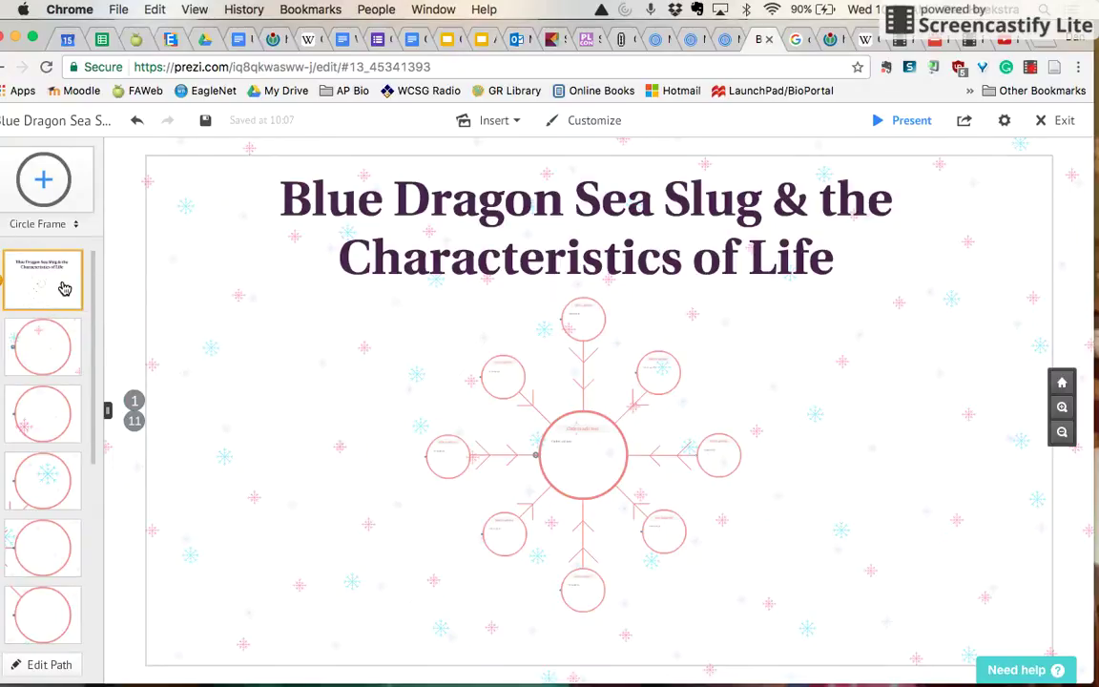
{"action": "key", "text": "Right"}
{"action": "key", "text": "Right"}
{"action": "key", "text": "Right"}
{"action": "key", "text": "Right"}
{"action": "key", "text": "Right"}
{"action": "key", "text": "Right"}
{"action": "key", "text": "Right"}
{"action": "key", "text": "Right"}
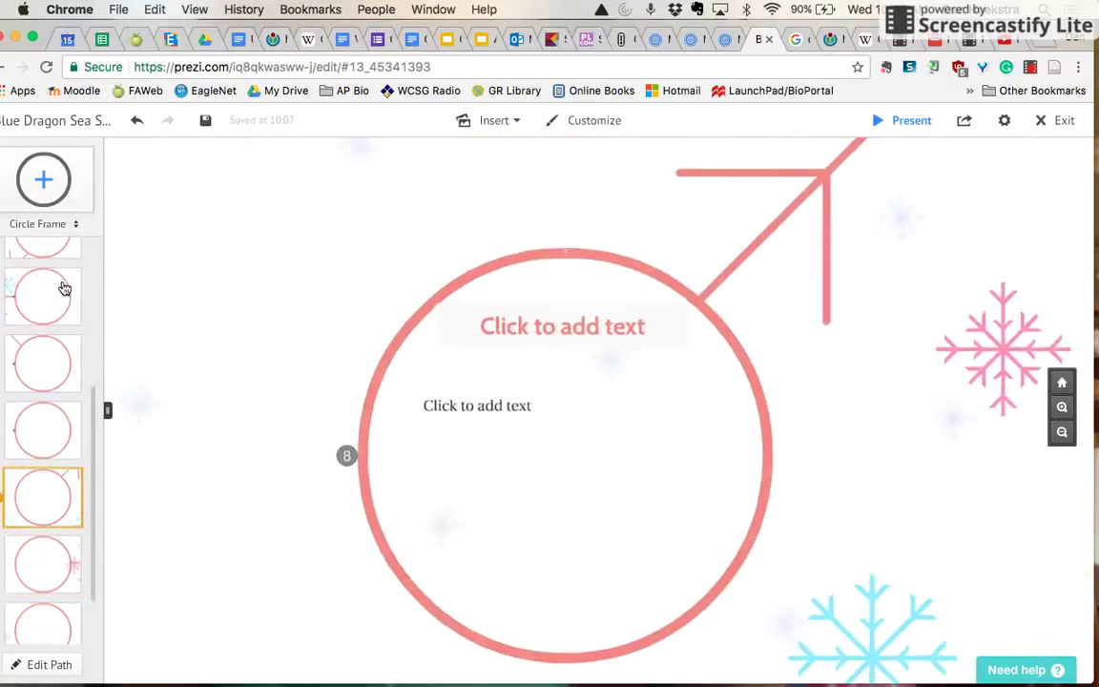
{"action": "key", "text": "Left"}
{"action": "key", "text": "Left"}
{"action": "key", "text": "Left"}
{"action": "key", "text": "Left"}
{"action": "key", "text": "Left"}
{"action": "key", "text": "Left"}
{"action": "key", "text": "Left"}
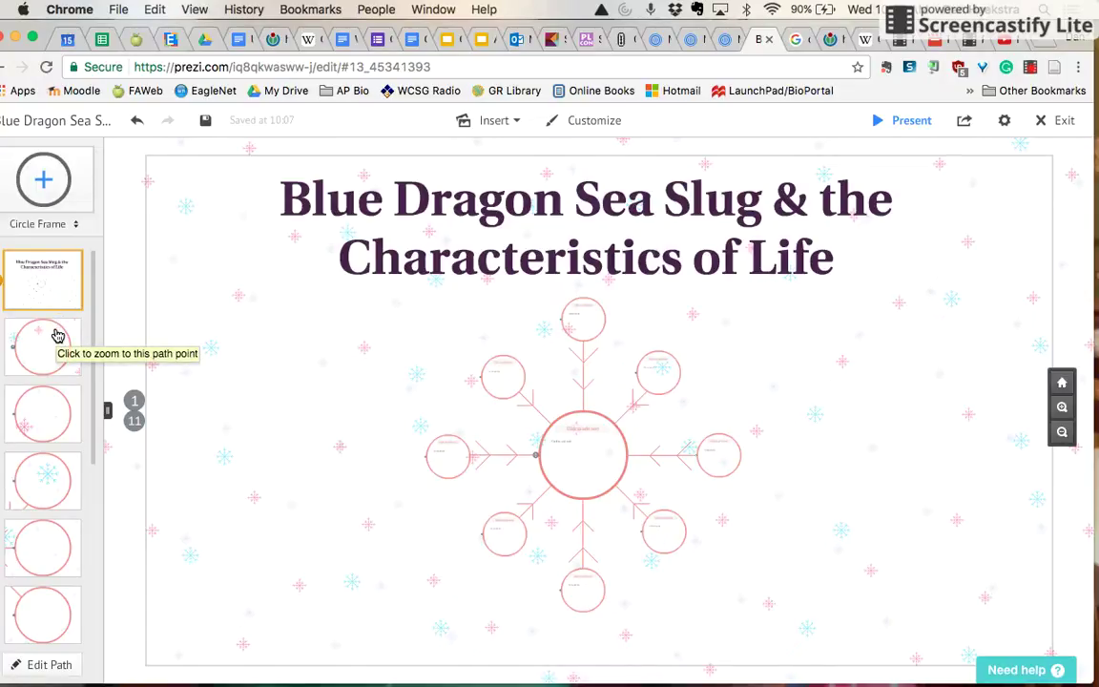
Go to the large central circle frame and fill its subtitle placeholder with "Blue Dragon Sea Slug"
{"action": "left_click", "coordinate": [58, 336]}
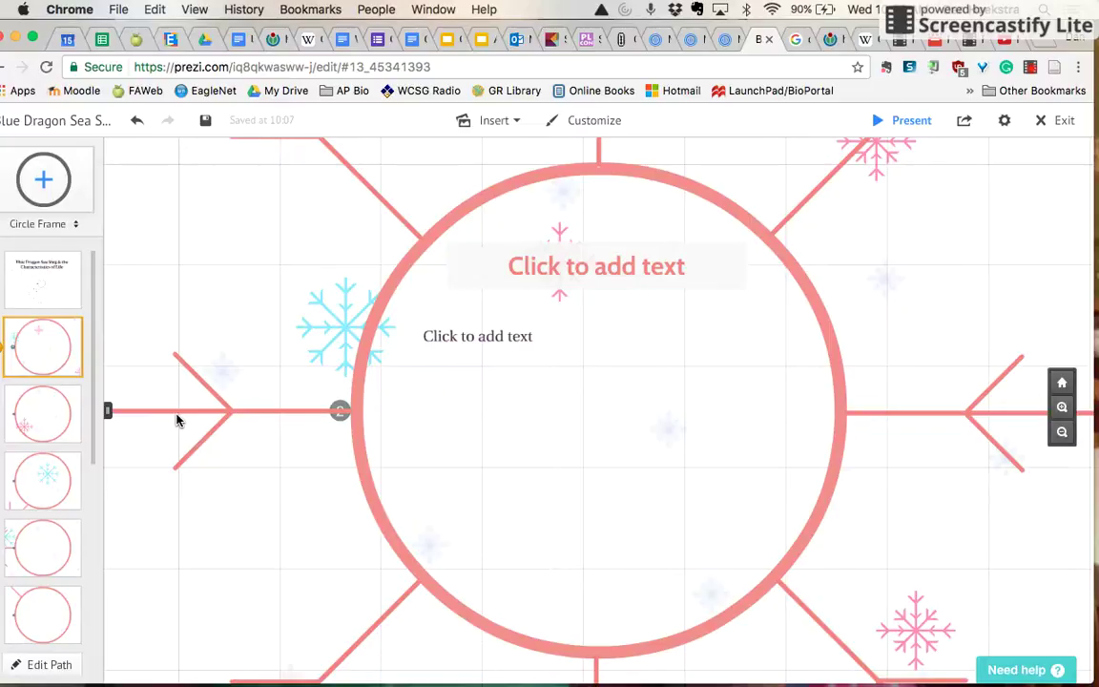
{"action": "left_click", "coordinate": [593, 264]}
{"action": "type", "text": "Blue Dragon Sea Slug"}
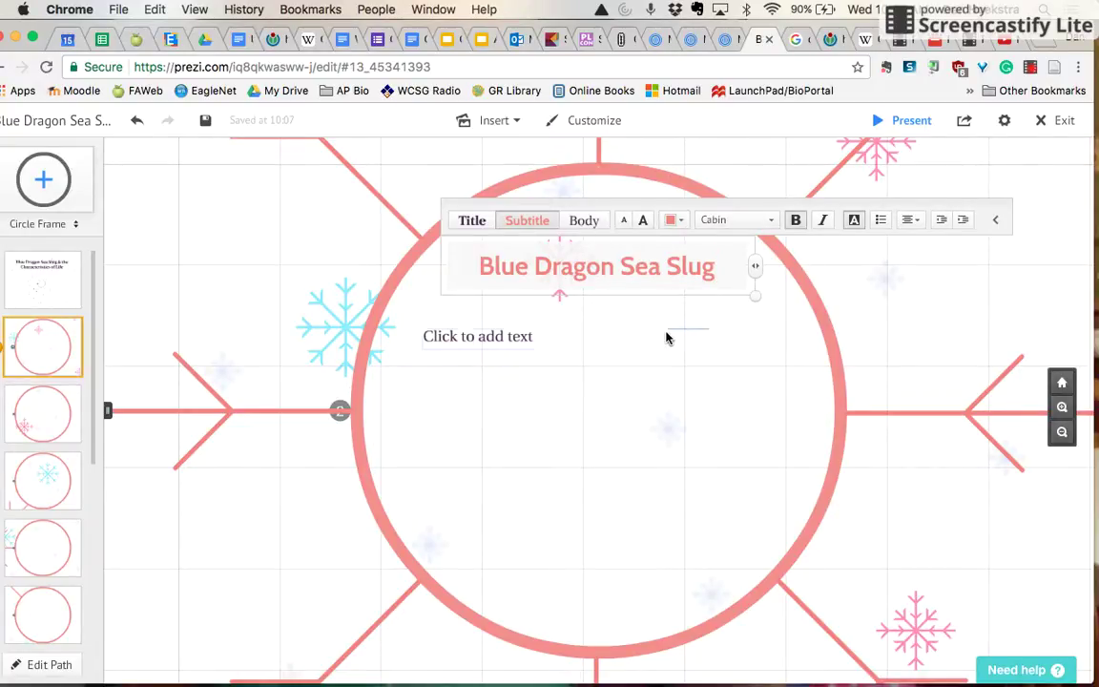
{"action": "left_click", "coordinate": [644, 350]}
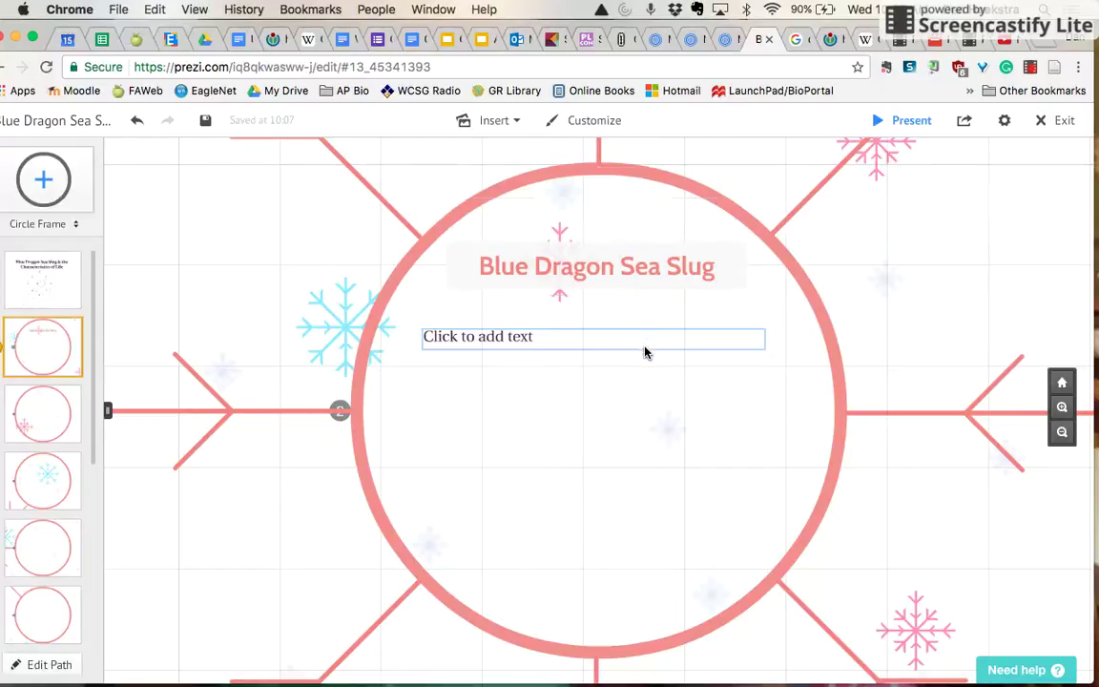
{"action": "left_click", "coordinate": [617, 391]}
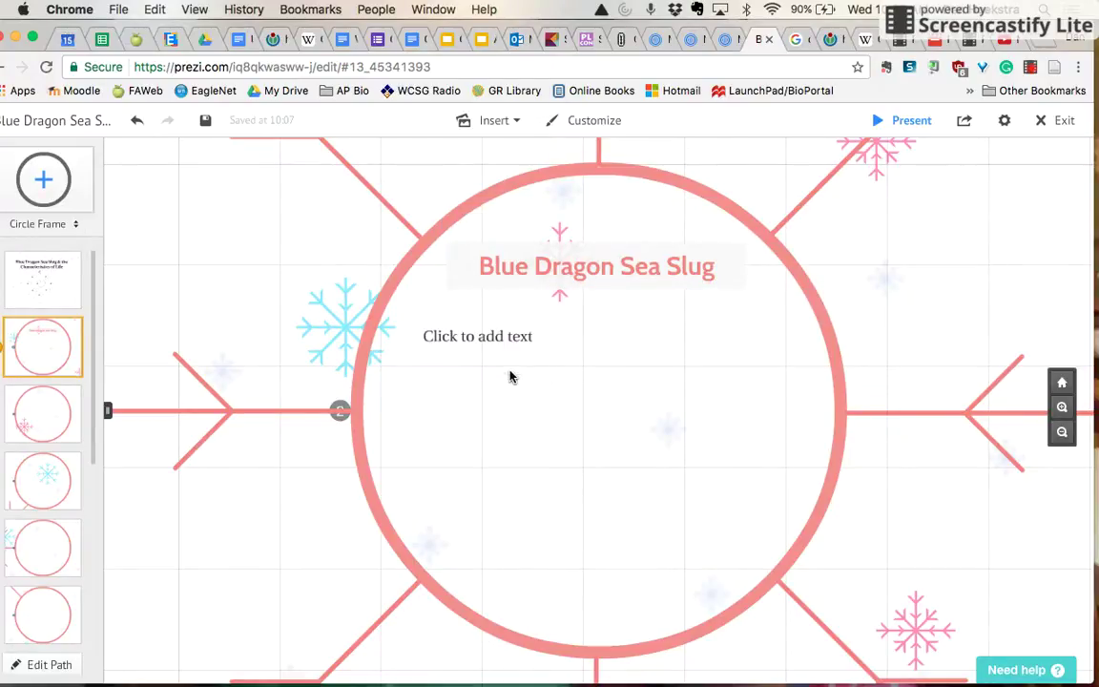
{"action": "left_click", "coordinate": [537, 336]}
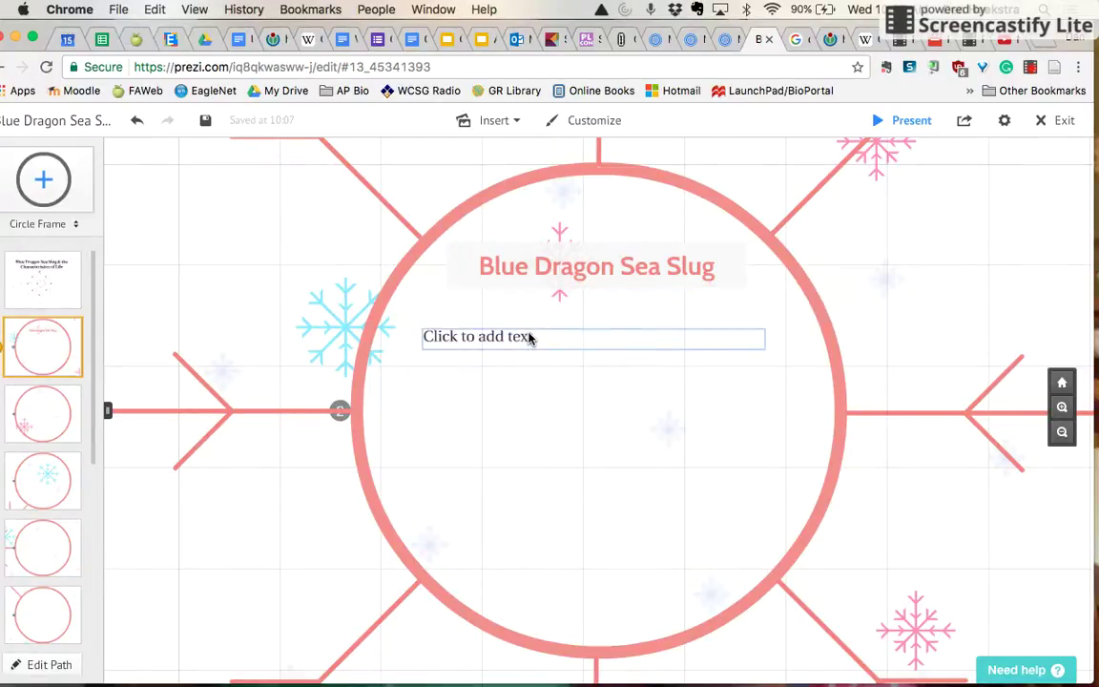
{"action": "left_click", "coordinate": [493, 410]}
{"action": "left_click", "coordinate": [523, 452]}
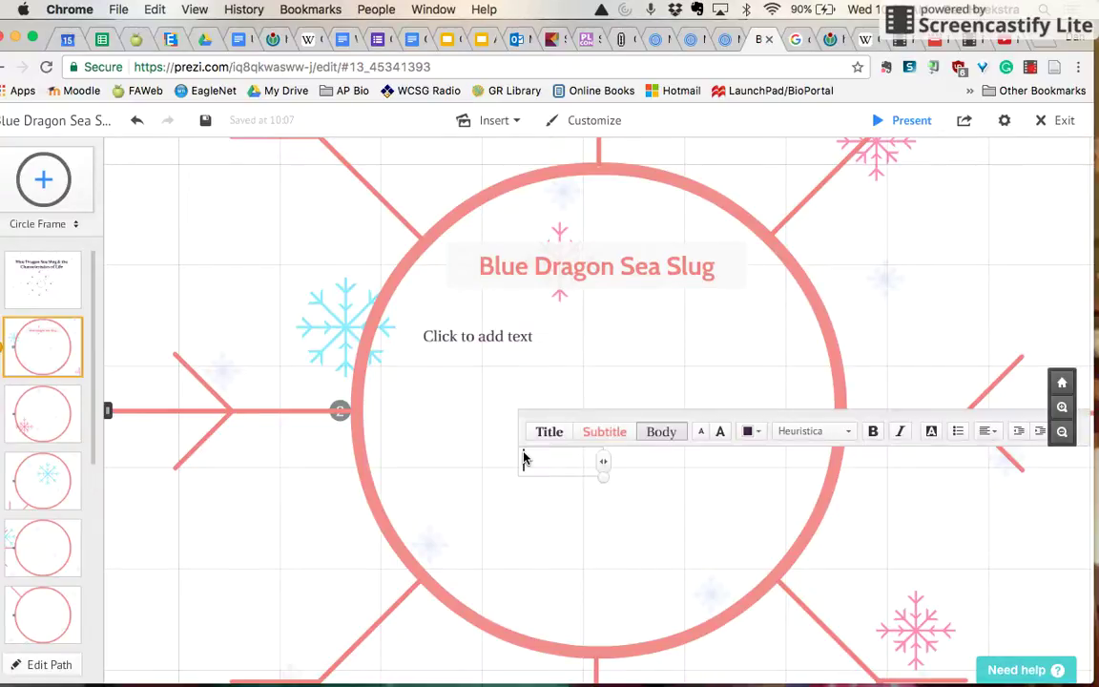
{"action": "left_click", "coordinate": [476, 484]}
{"action": "left_click", "coordinate": [469, 484]}
{"action": "left_click", "coordinate": [510, 387]}
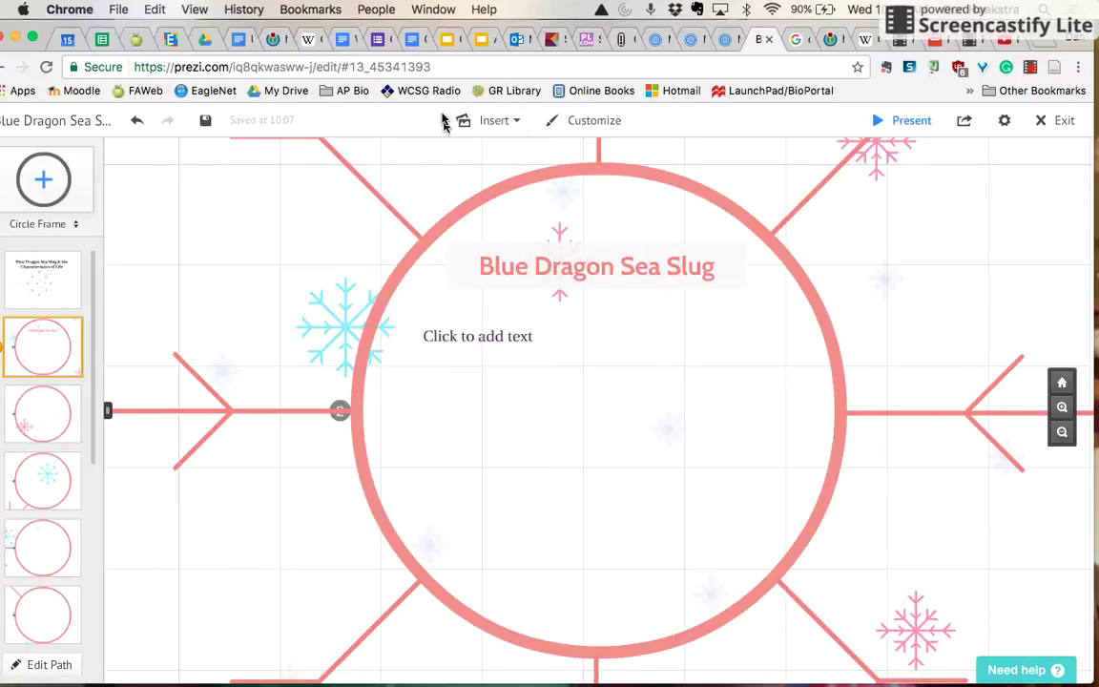
Look over the introduction and description sections of the Glaucus atlanticus article on Wikipedia
{"action": "left_click", "coordinate": [500, 121]}
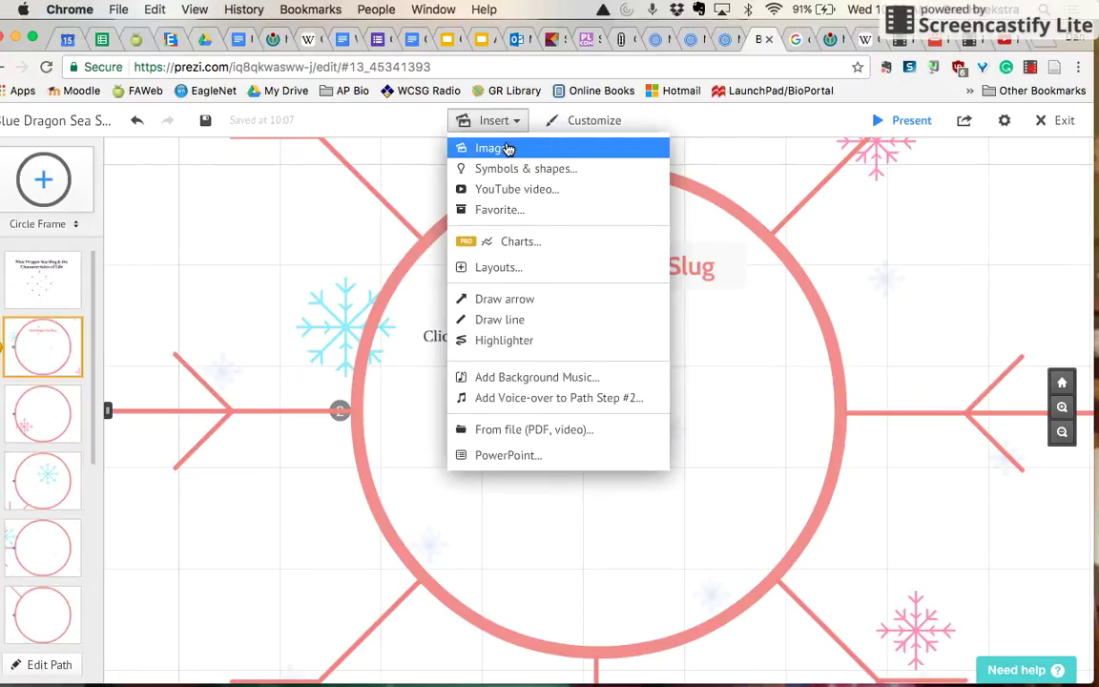
{"action": "left_click", "coordinate": [869, 41]}
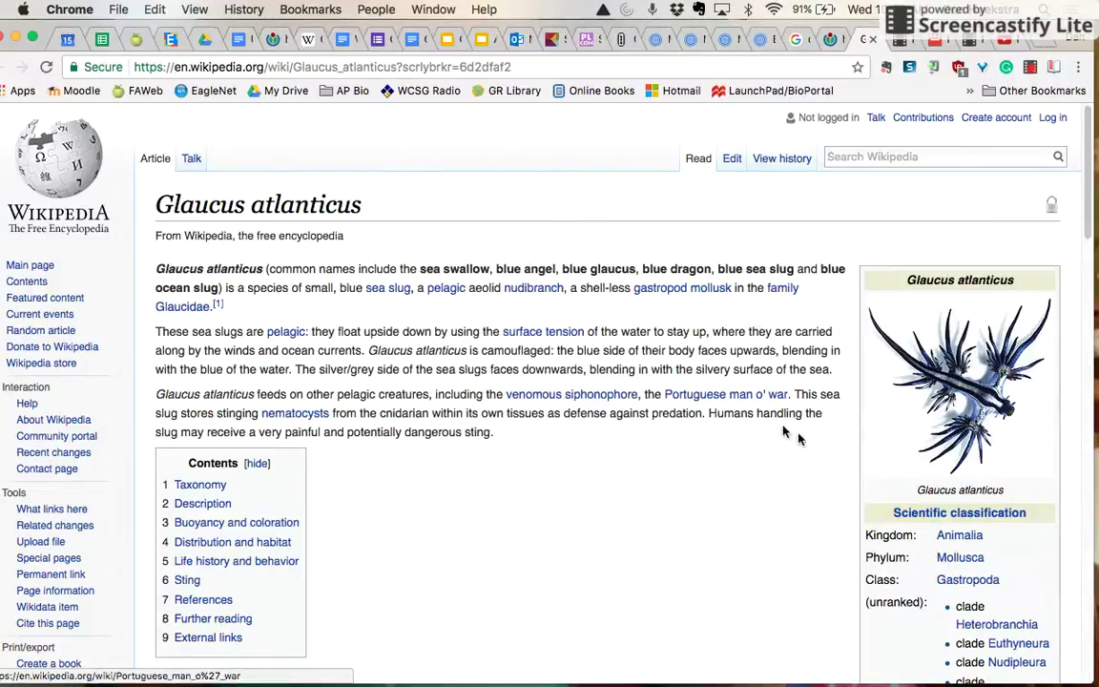
{"action": "scroll", "coordinate": [586, 331], "scroll_direction": "down", "scroll_amount": 5}
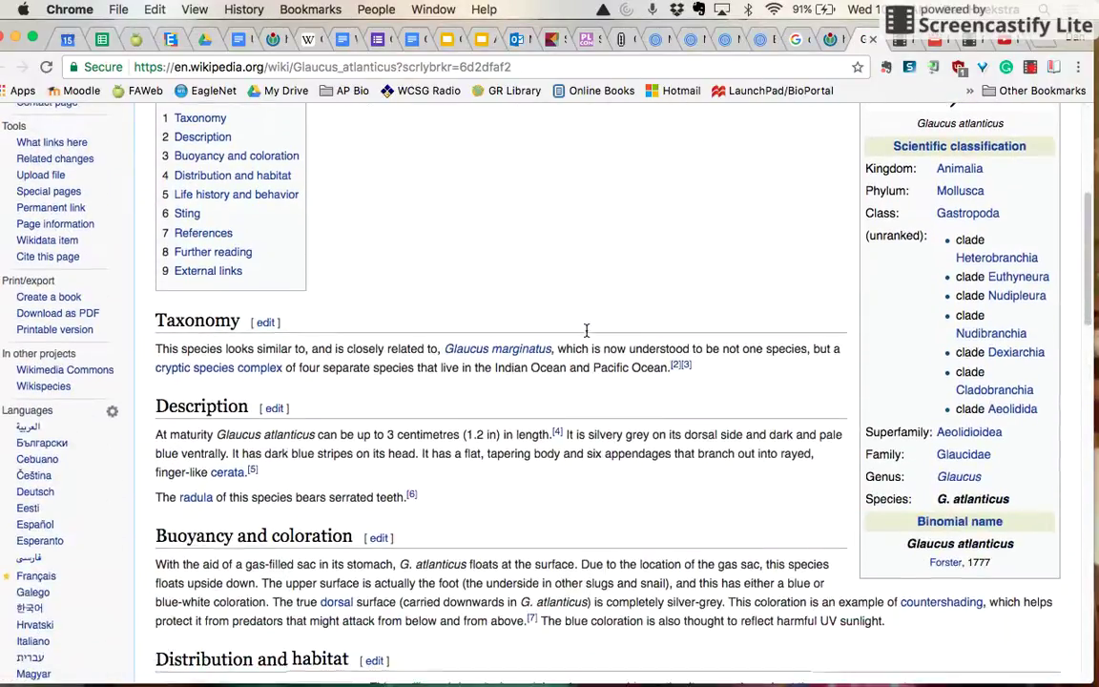
{"action": "scroll", "coordinate": [587, 331], "scroll_direction": "up", "scroll_amount": 5}
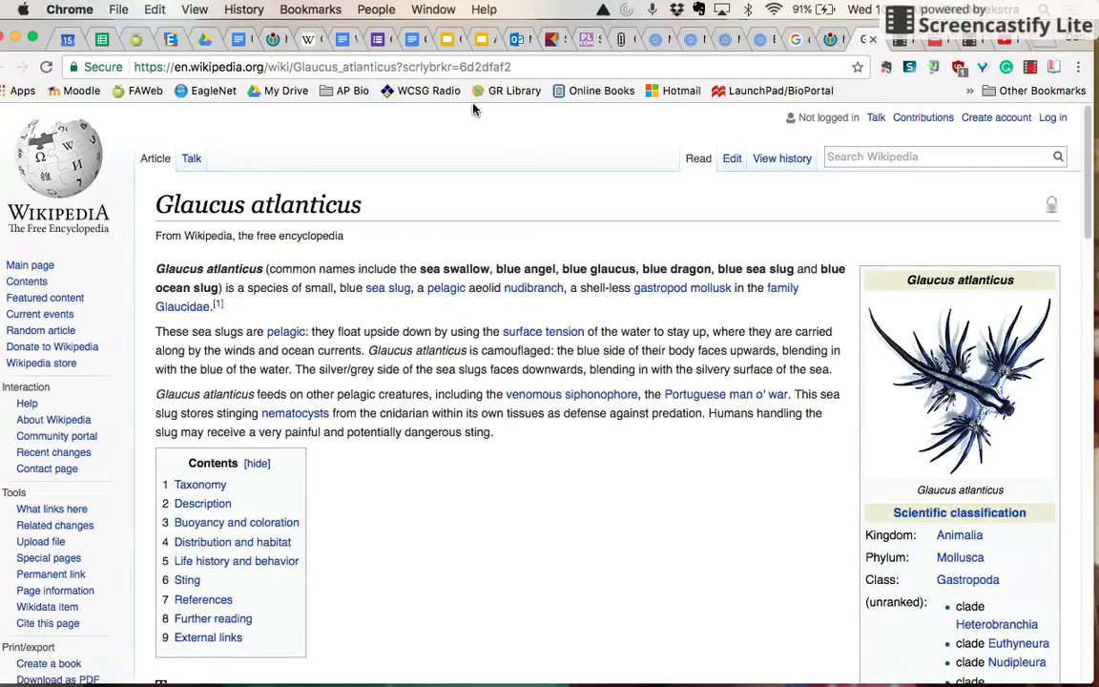
Search Google Images for "blue dragon sea slug" and try to save the white-background Glaucus atlanticus image from Wikipedia
{"action": "left_click", "coordinate": [798, 38]}
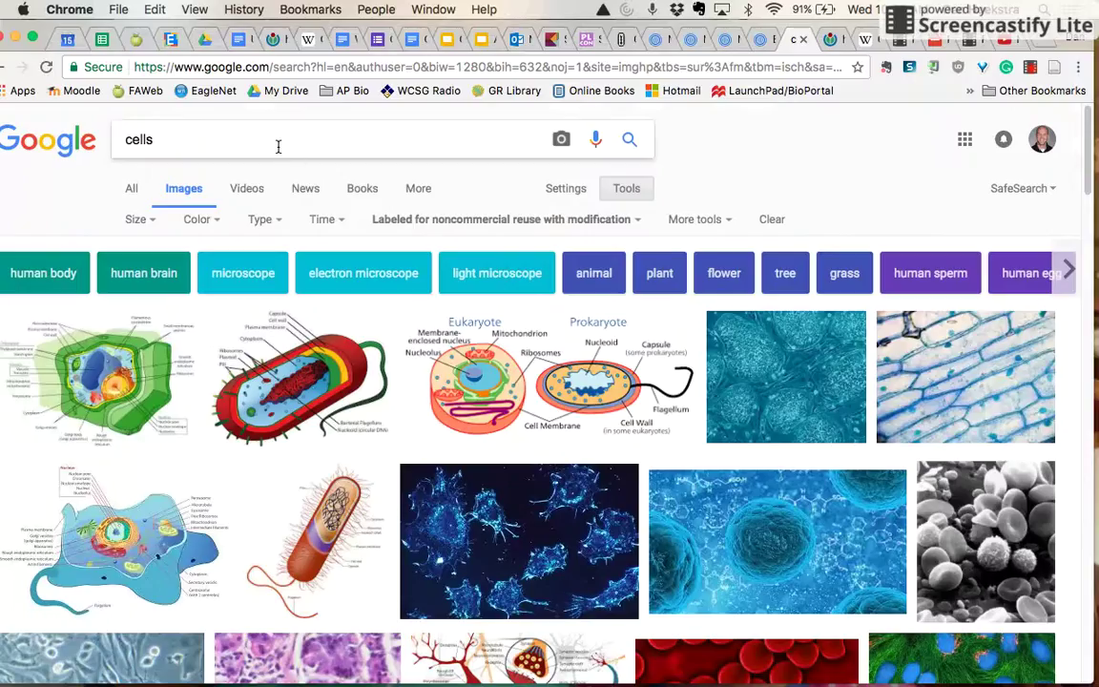
{"action": "type", "text": "blue"}
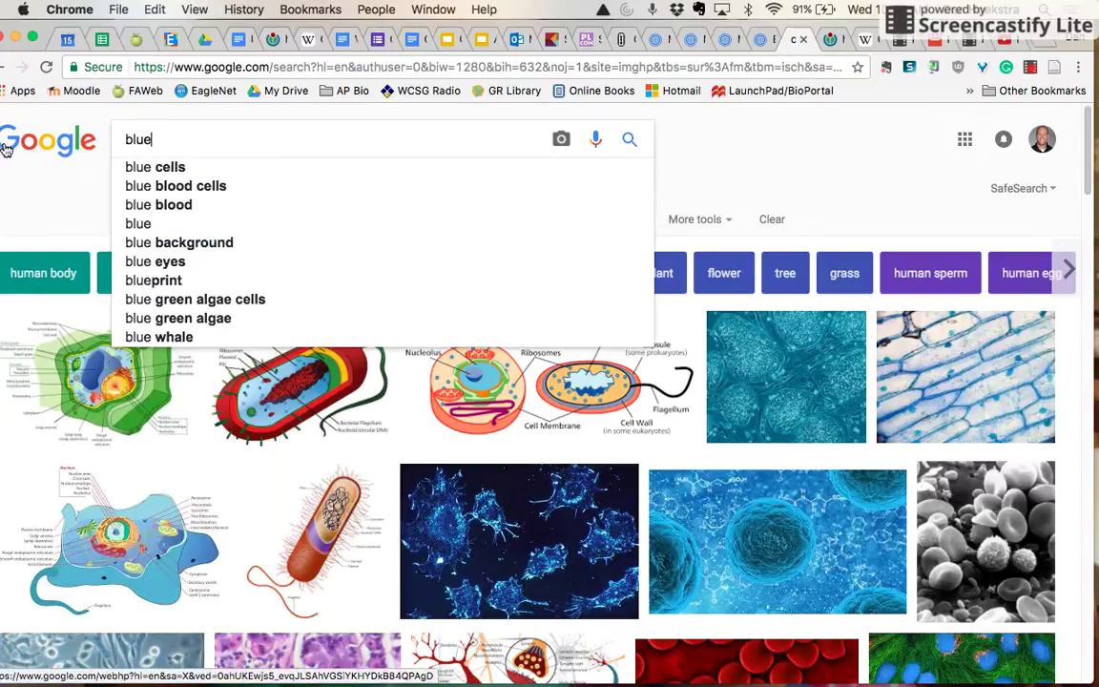
{"action": "type", "text": " s"}
{"action": "key", "text": "BackSpace"}
{"action": "type", "text": "dra"}
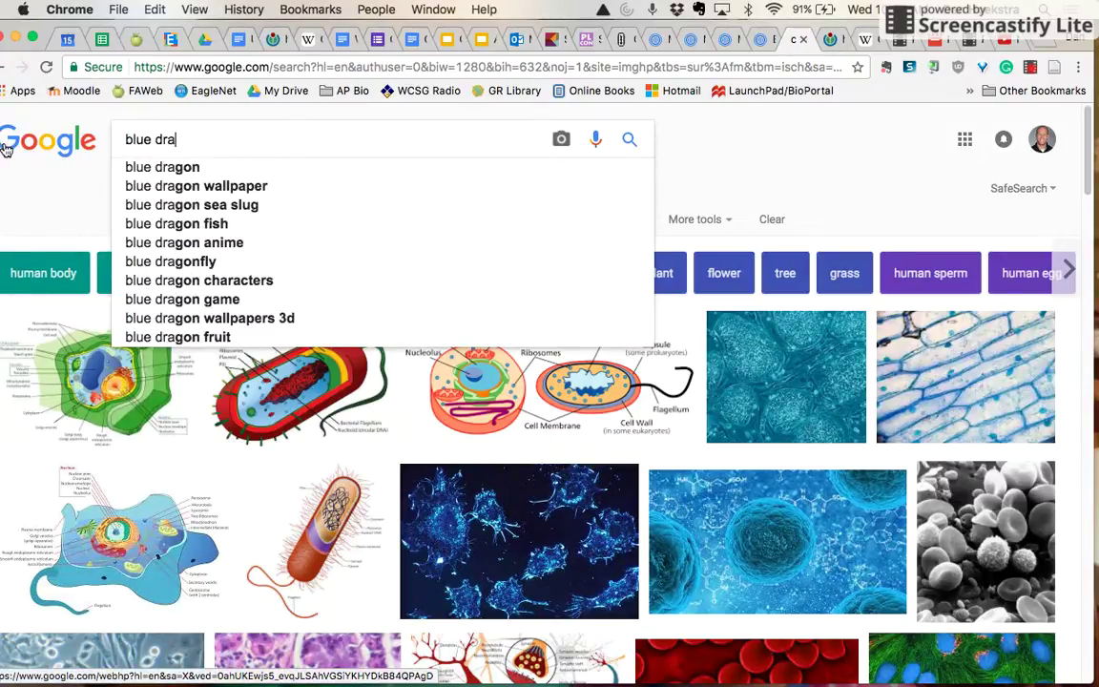
{"action": "key", "text": "Down"}
{"action": "key", "text": "Down"}
{"action": "key", "text": "Down"}
{"action": "key", "text": "Return"}
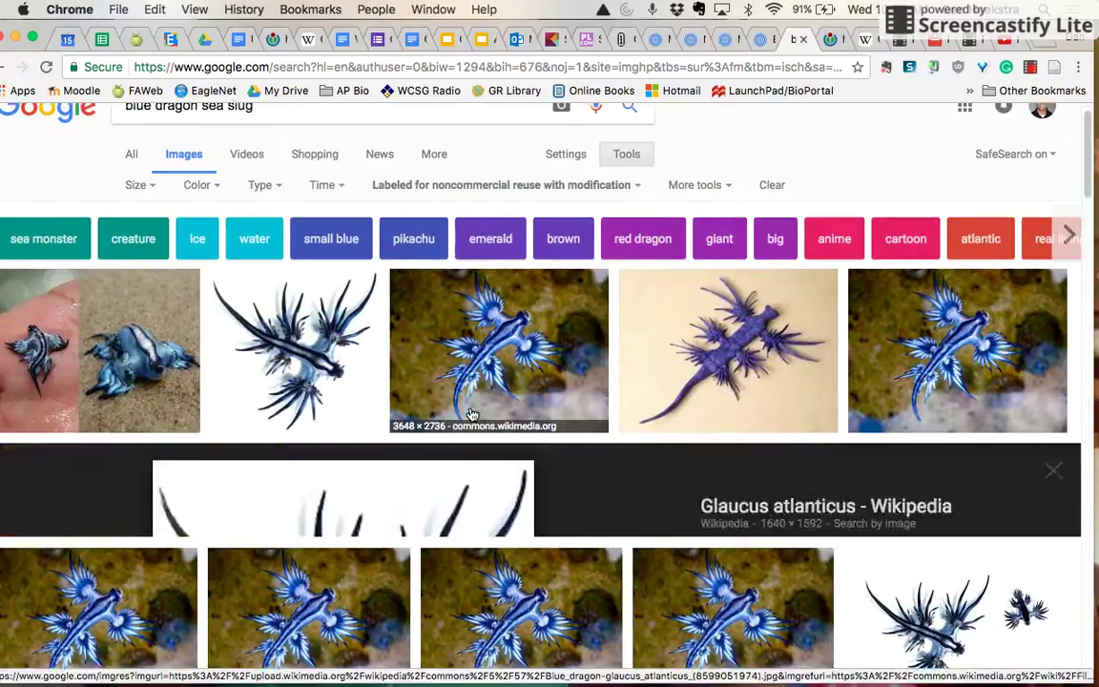
{"action": "left_click", "coordinate": [366, 367]}
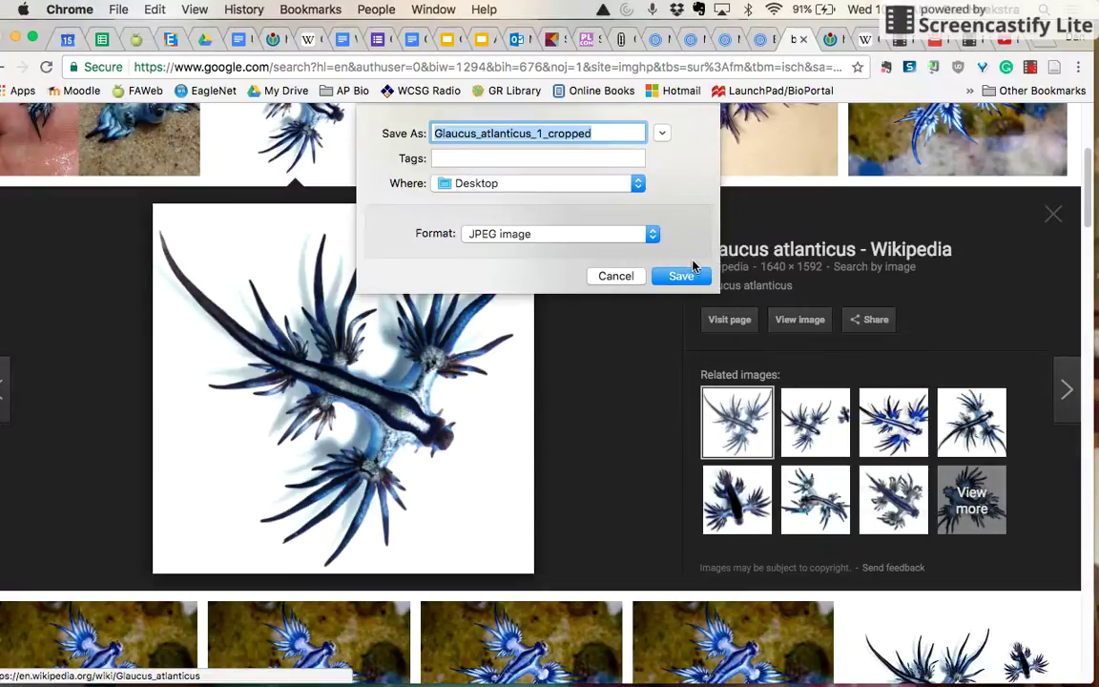
{"action": "left_click", "coordinate": [615, 276]}
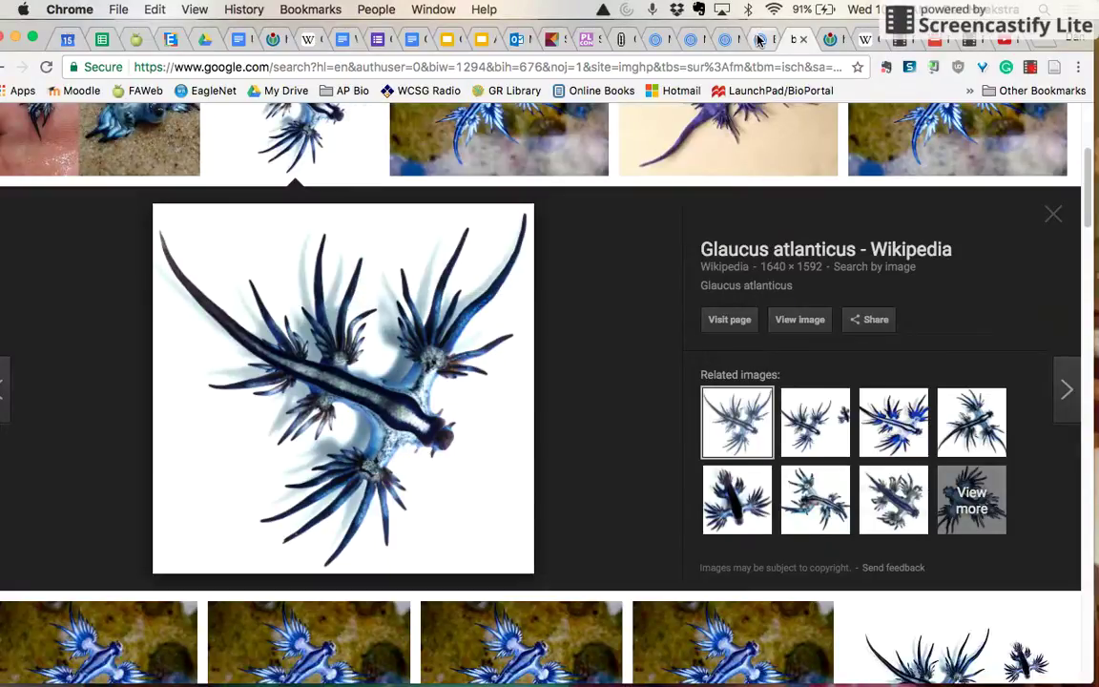
Switch back to the Prezi editor and insert Blue Dragon 1.jpg from the Desktop into the Blue Dragon Sea Slug frame
{"action": "key", "text": "ctrl+shift+Tab"}
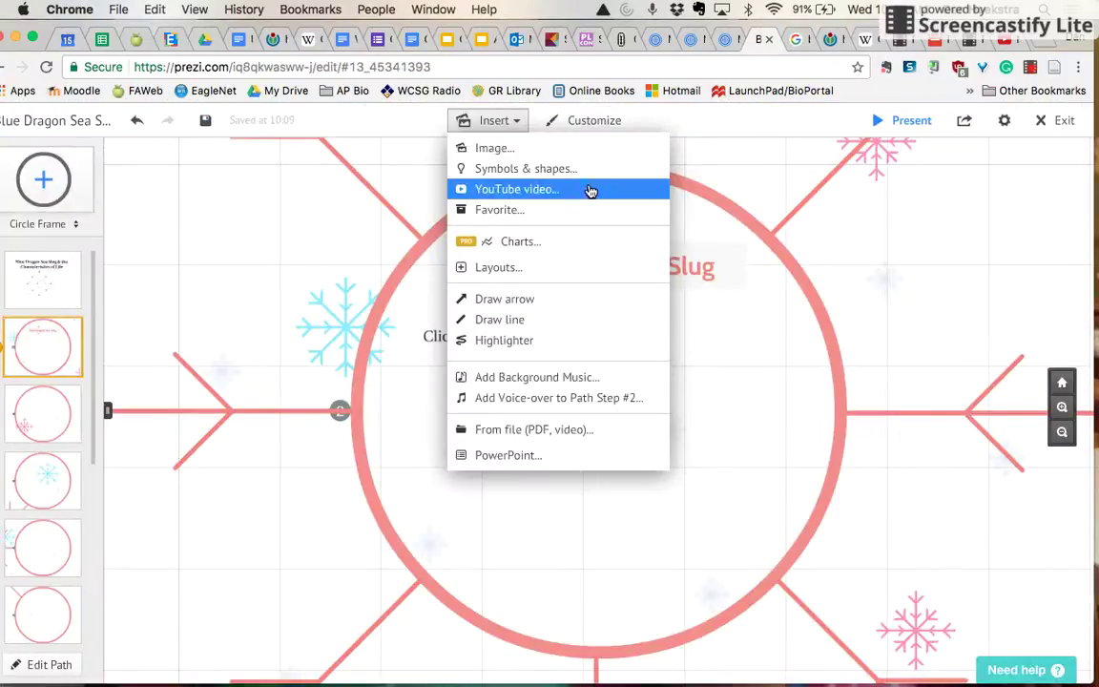
{"action": "left_click", "coordinate": [493, 149]}
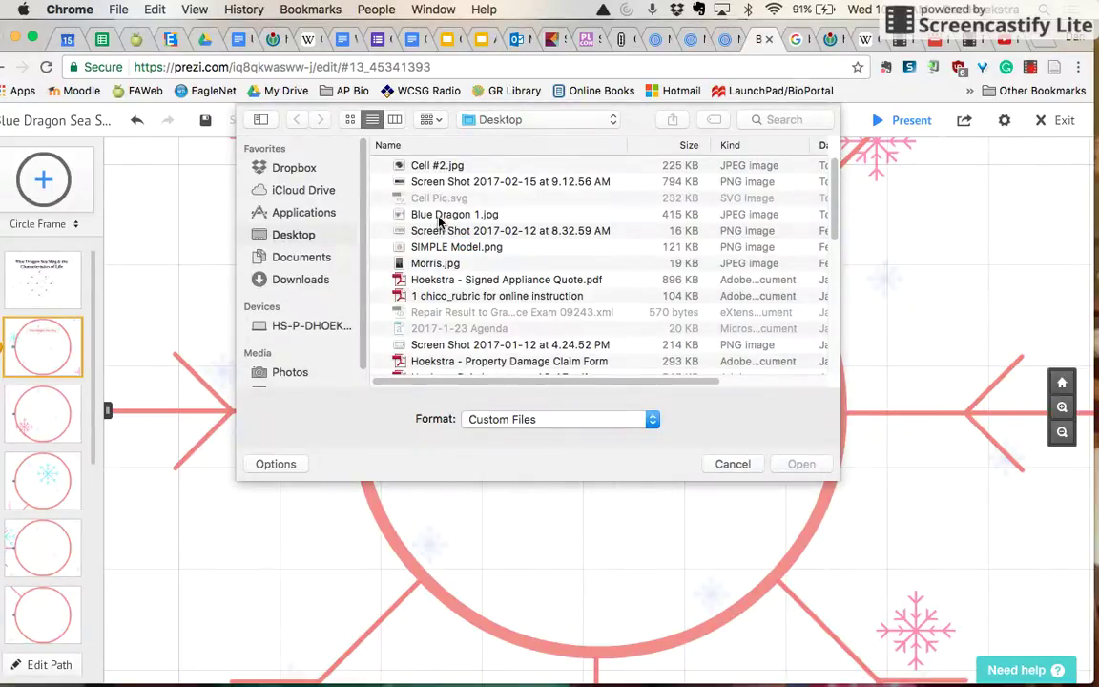
{"action": "left_click", "coordinate": [468, 215]}
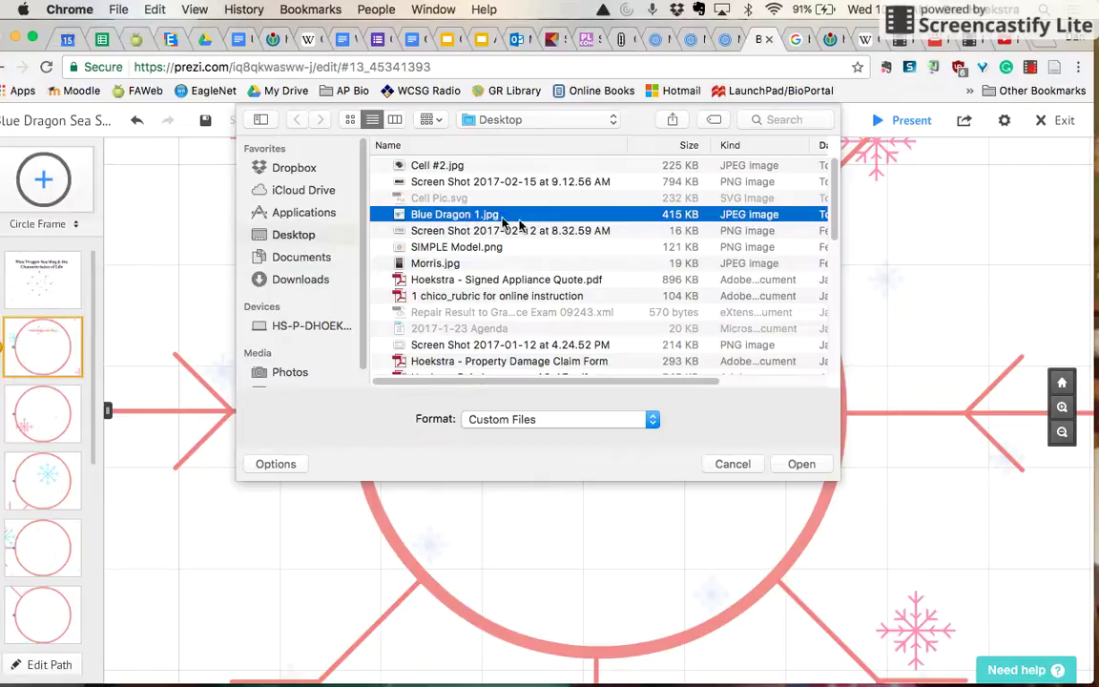
{"action": "left_click", "coordinate": [802, 465]}
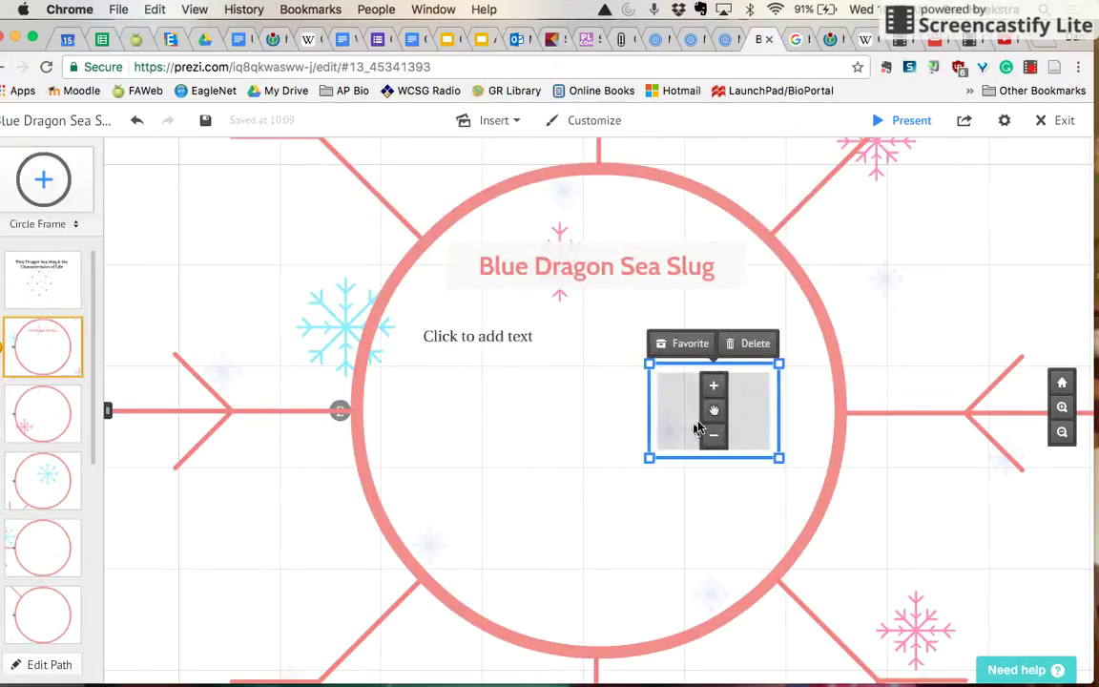
Enlarge the inserted sea slug image and move it to the middle of the circle frame, below the heading
{"action": "left_click", "coordinate": [625, 494]}
{"action": "left_click", "coordinate": [717, 421]}
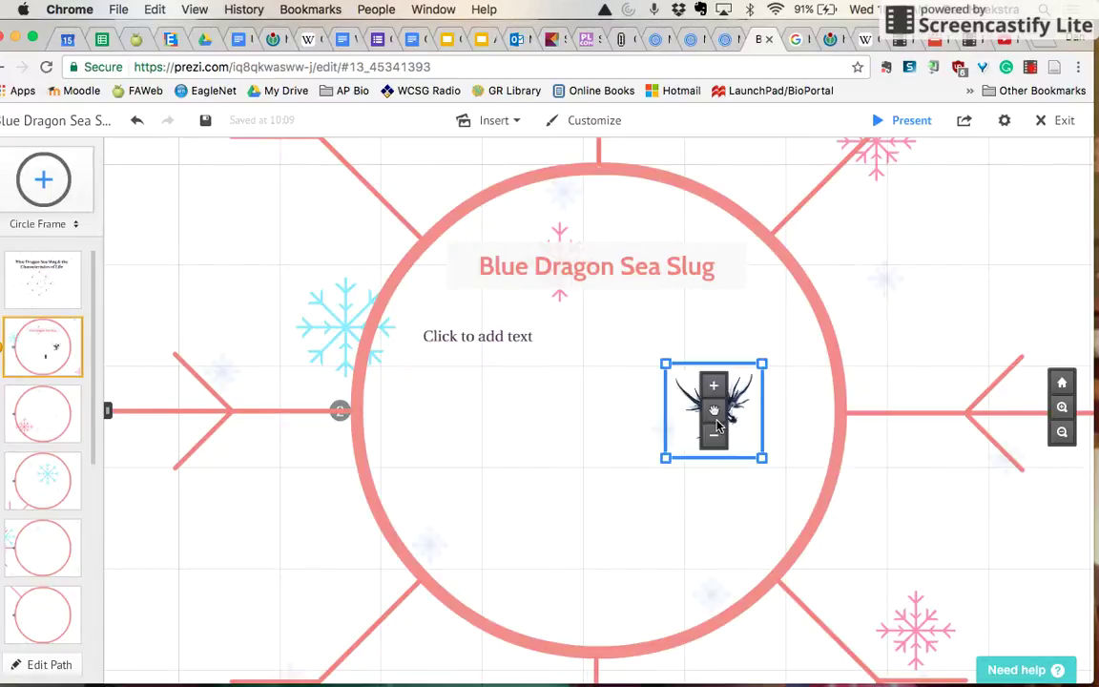
{"action": "left_click_drag", "start_coordinate": [665, 458], "coordinate": [588, 489]}
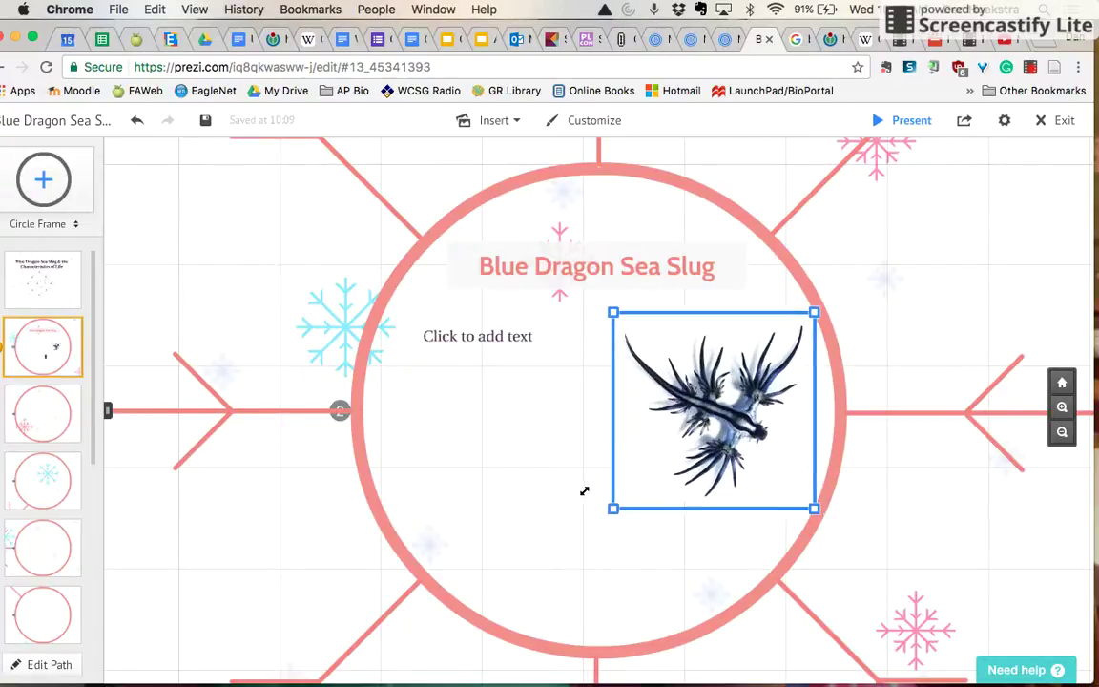
{"action": "left_click", "coordinate": [713, 387]}
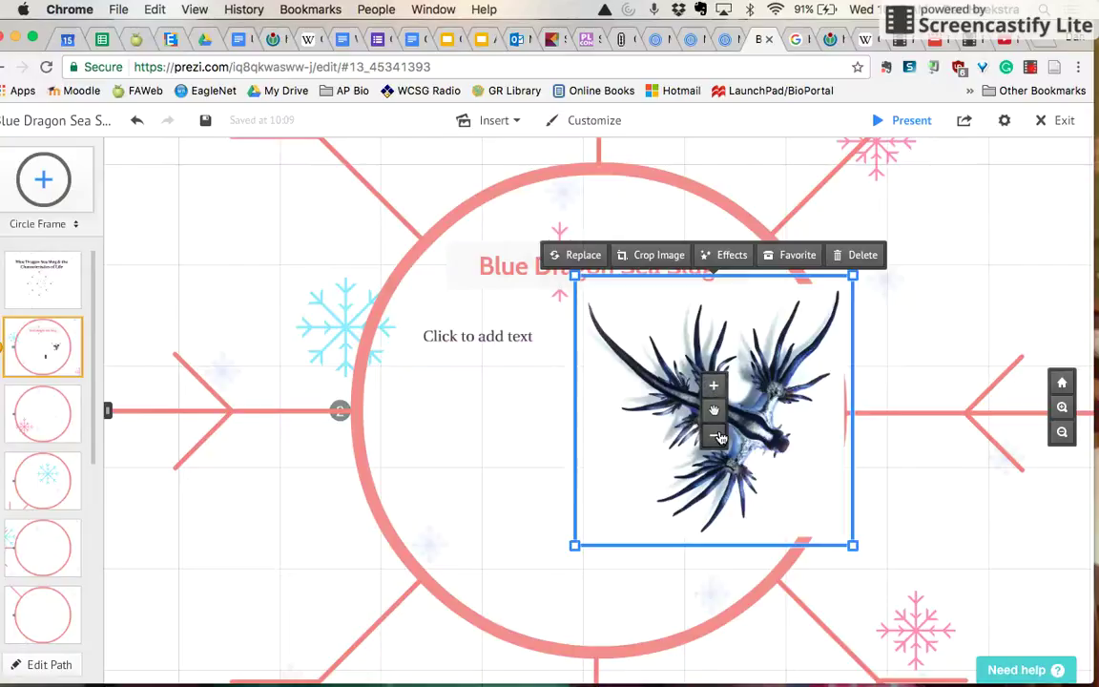
{"action": "left_click_drag", "start_coordinate": [714, 410], "coordinate": [597, 446]}
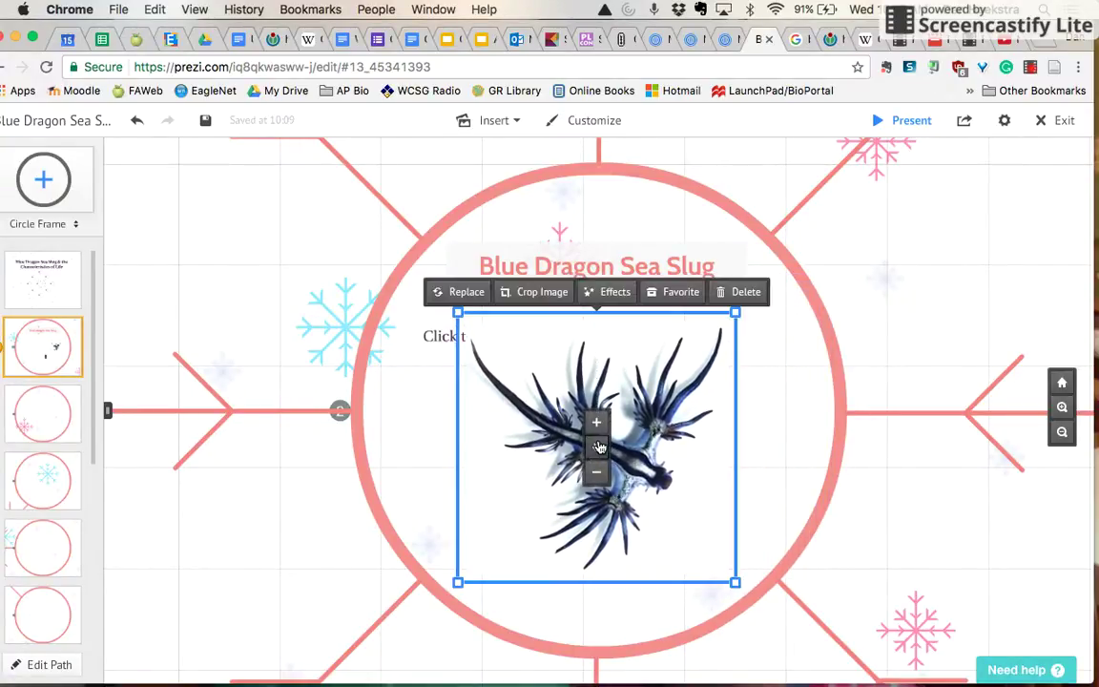
Clear the unused body text placeholder, and enlarge the sea slug image slightly and centre it under the heading
{"action": "left_click", "coordinate": [433, 340]}
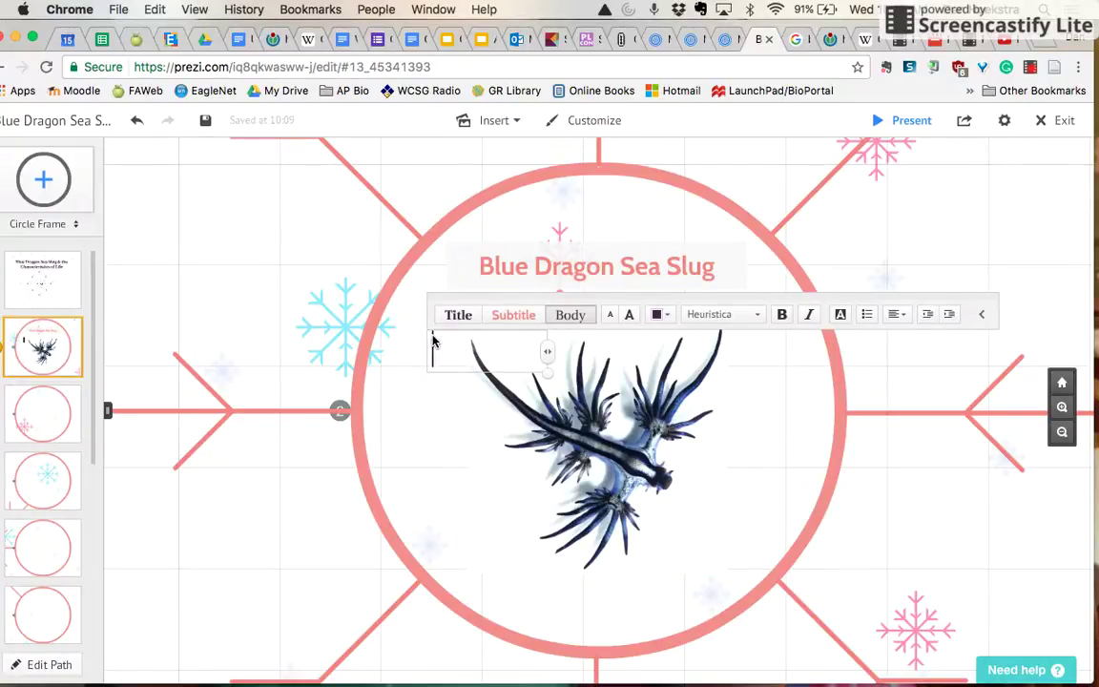
{"action": "left_click", "coordinate": [392, 386]}
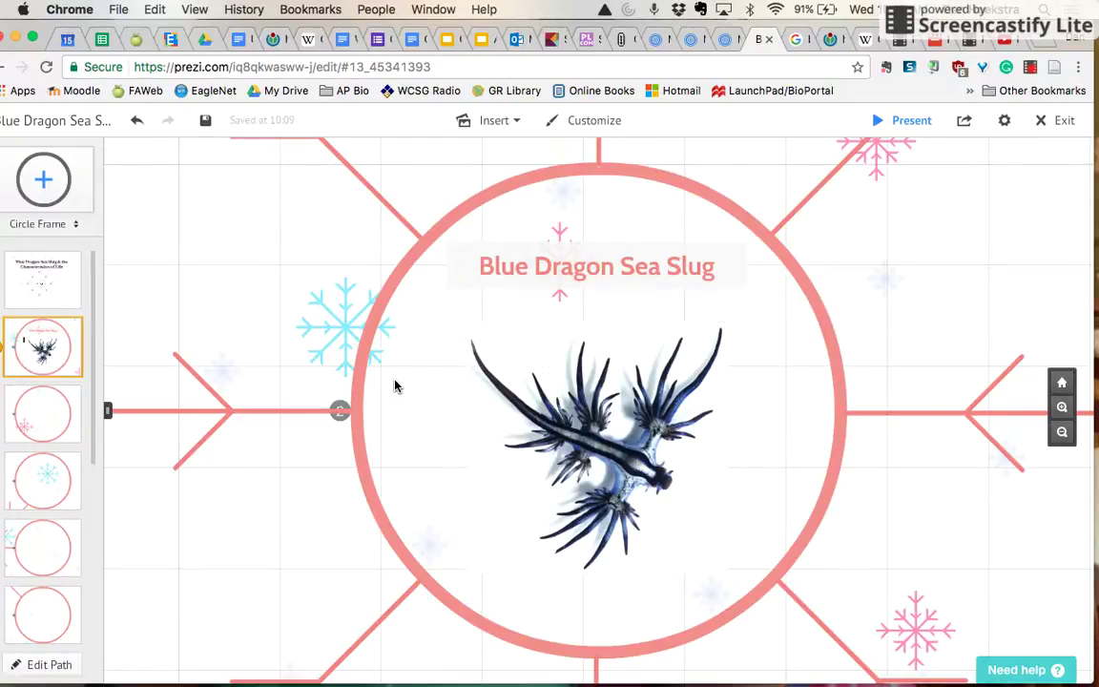
{"action": "left_click", "coordinate": [721, 325]}
{"action": "left_click_drag", "start_coordinate": [733, 312], "coordinate": [754, 296]}
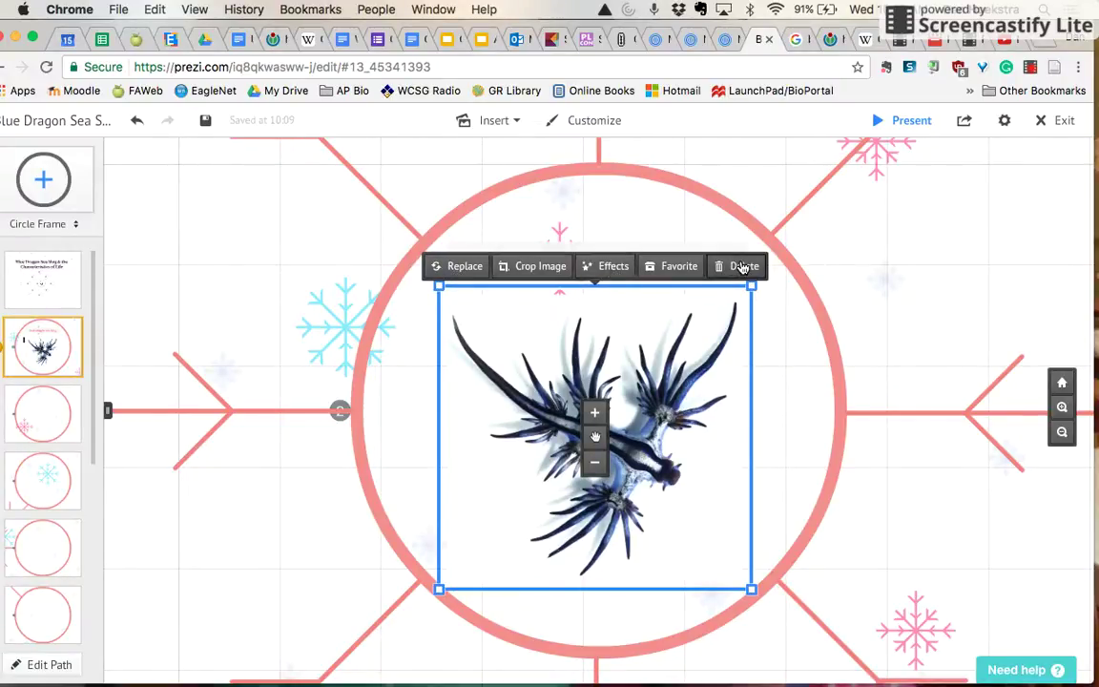
{"action": "left_click", "coordinate": [799, 348]}
{"action": "left_click", "coordinate": [586, 423]}
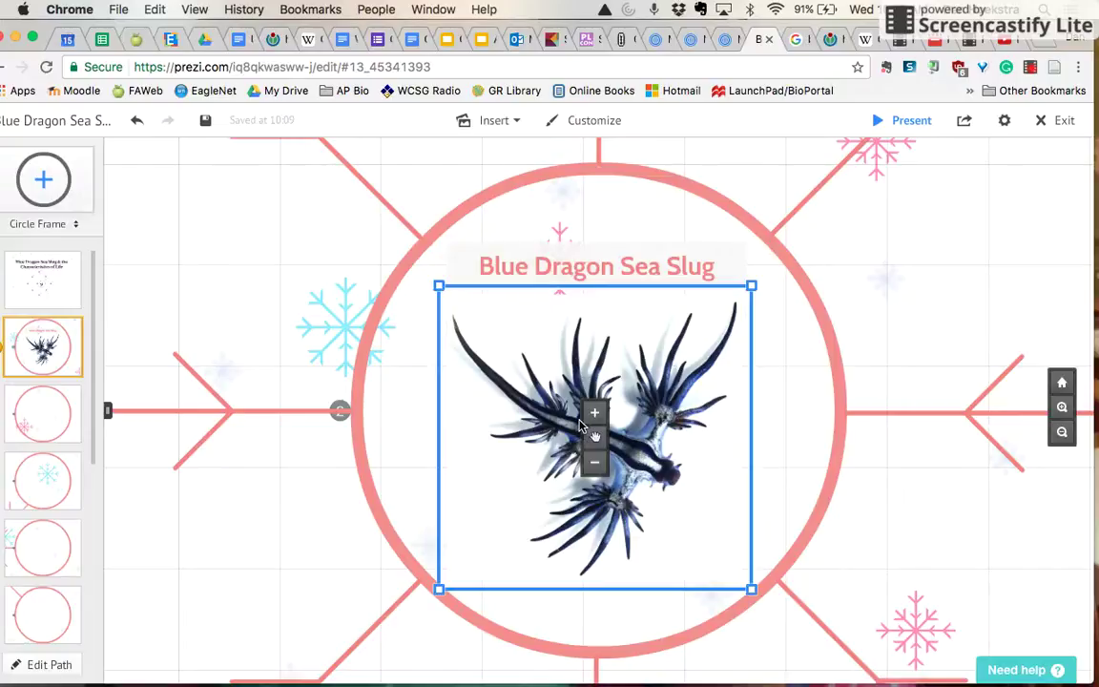
{"action": "left_click_drag", "start_coordinate": [594, 444], "coordinate": [594, 446]}
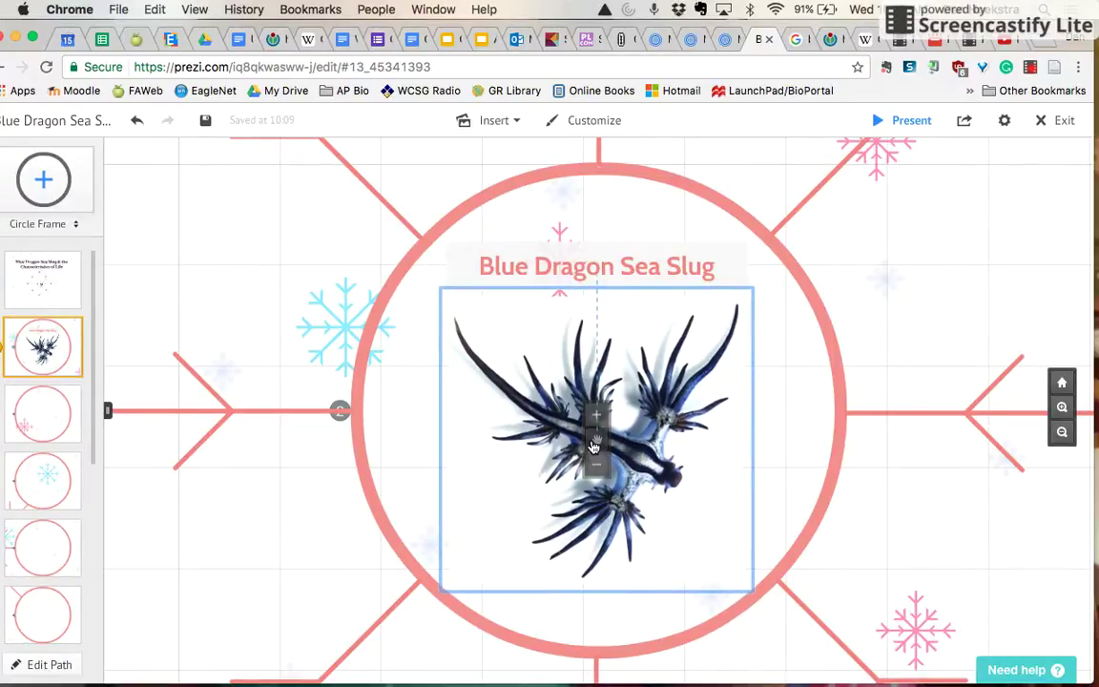
{"action": "left_click_drag", "start_coordinate": [593, 444], "coordinate": [594, 446]}
{"action": "left_click", "coordinate": [781, 437]}
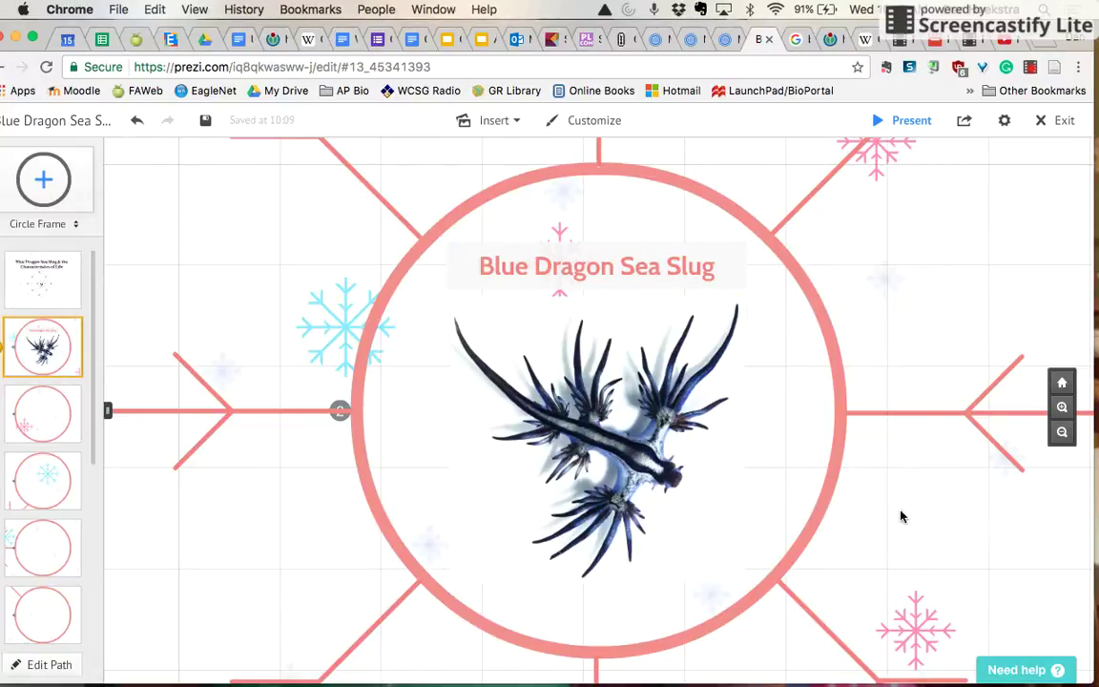
Go to the third frame on the path and fill its subtitle placeholder with "#1 Made of Cell"
{"action": "left_click", "coordinate": [30, 414]}
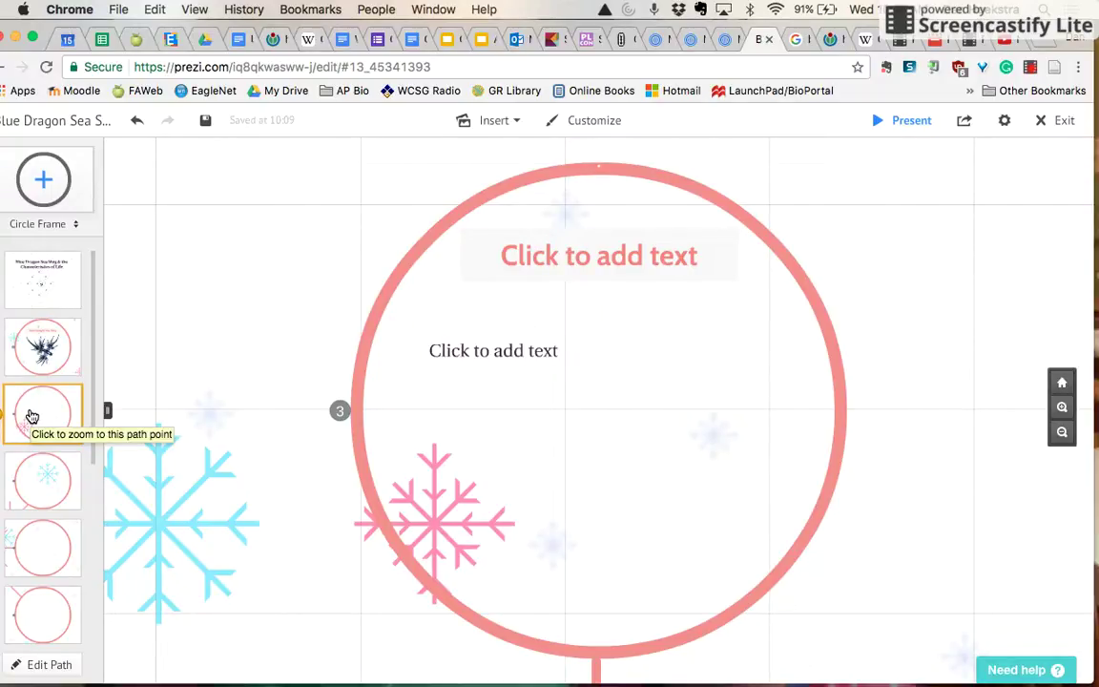
{"action": "left_click", "coordinate": [553, 256]}
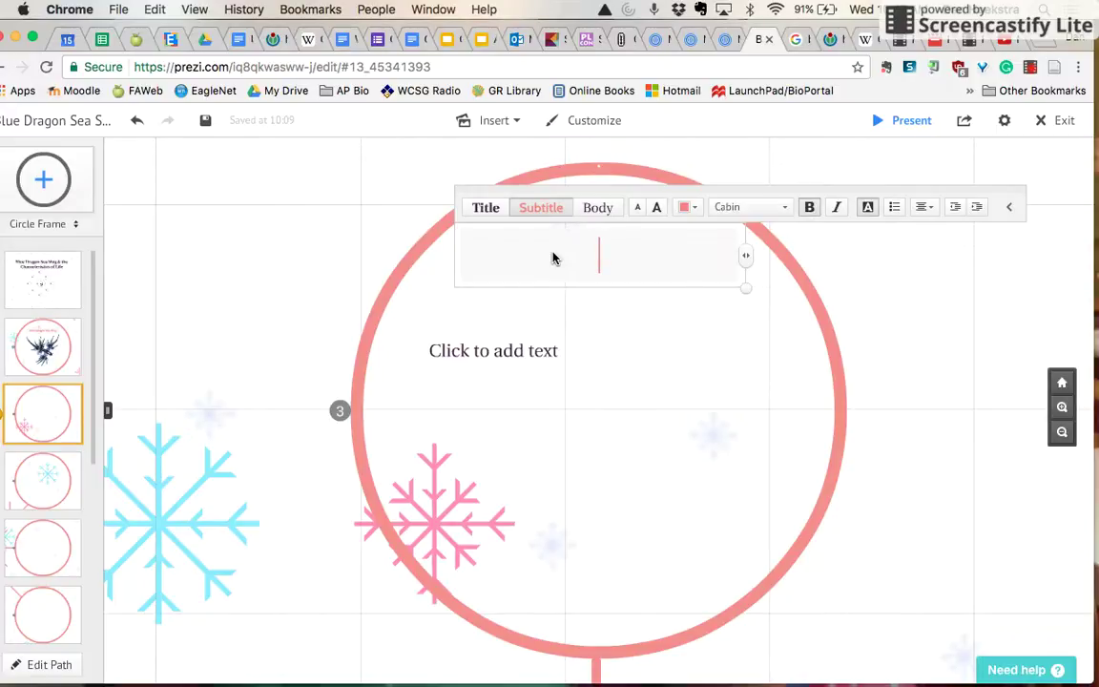
{"action": "type", "text": "#1 Made "}
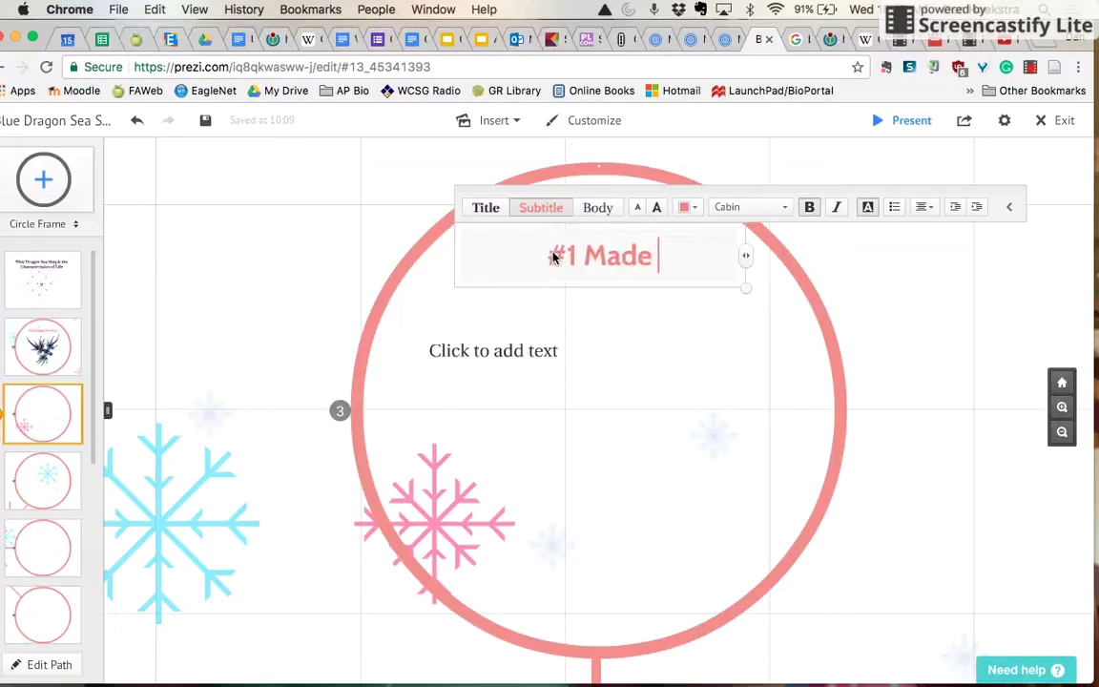
{"action": "type", "text": "of Cell"}
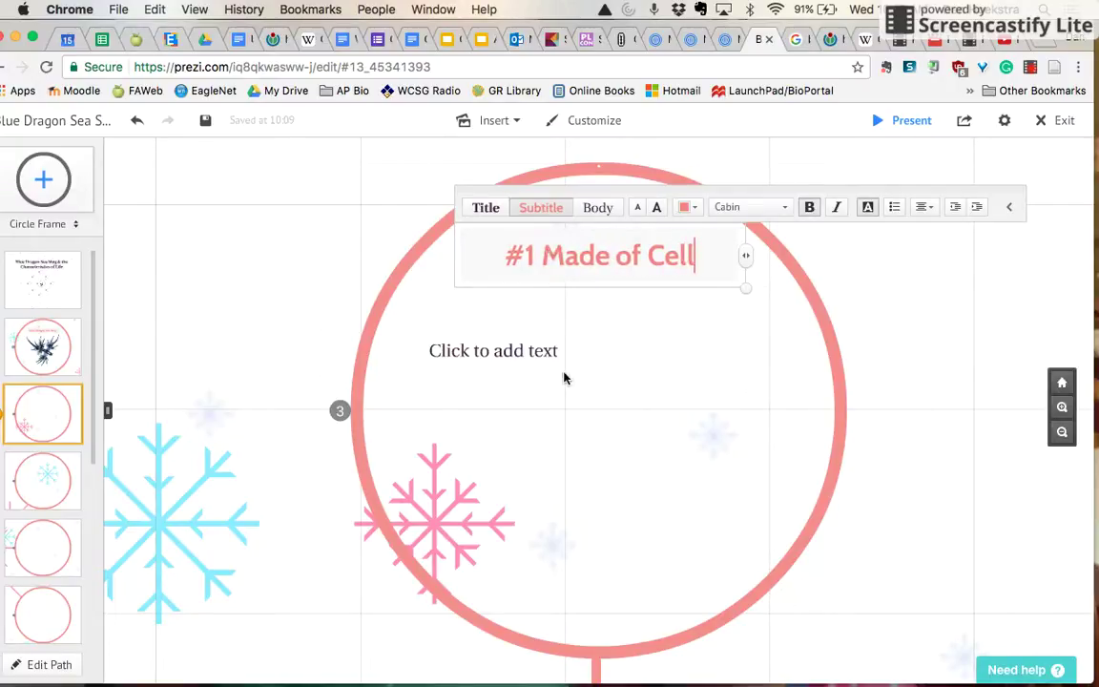
{"action": "left_click", "coordinate": [601, 445]}
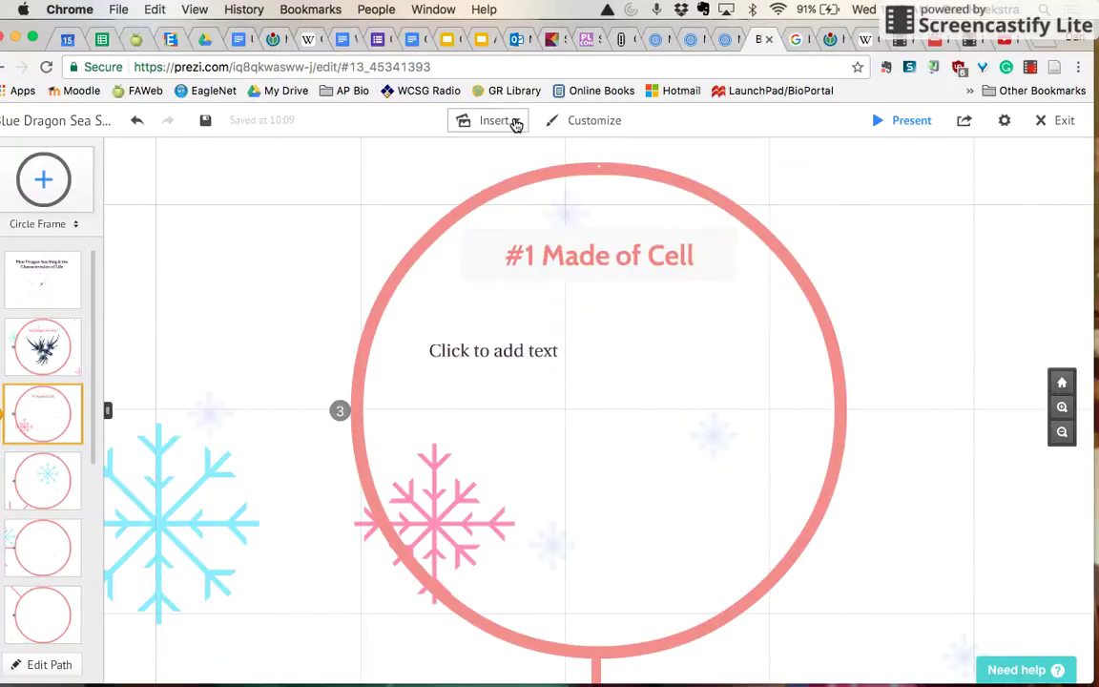
Search Google Images for "cells" and check the usage rights filter options
{"action": "left_click", "coordinate": [792, 46]}
{"action": "scroll", "coordinate": [553, 305], "scroll_direction": "up", "scroll_amount": 3}
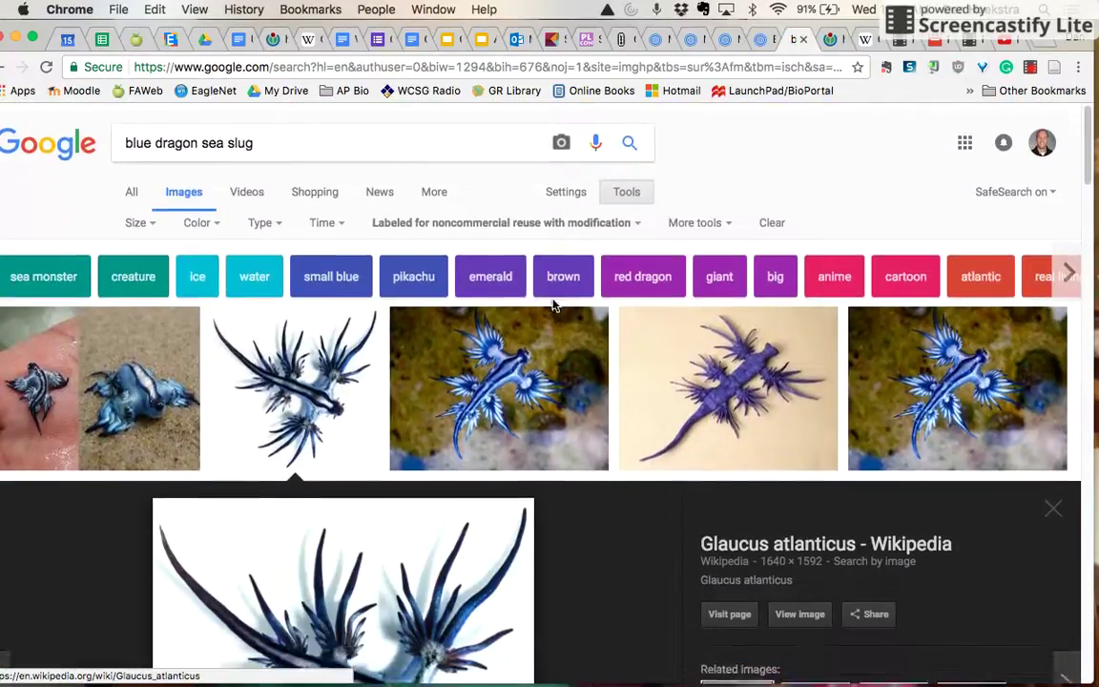
{"action": "left_click_drag", "start_coordinate": [280, 142], "coordinate": [155, 142]}
{"action": "key", "text": "Right"}
{"action": "type", "text": "cell"}
{"action": "key", "text": "BackSpace"}
{"action": "key", "text": "BackSpace"}
{"action": "key", "text": "BackSpace"}
{"action": "key", "text": "BackSpace"}
{"action": "key", "text": "BackSpace"}
{"action": "key", "text": "BackSpace"}
{"action": "key", "text": "BackSpace"}
{"action": "key", "text": "BackSpace"}
{"action": "key", "text": "BackSpace"}
{"action": "key", "text": "BackSpace"}
{"action": "key", "text": "BackSpace"}
{"action": "key", "text": "BackSpace"}
{"action": "key", "text": "BackSpace"}
{"action": "key", "text": "BackSpace"}
{"action": "key", "text": "BackSpace"}
{"action": "key", "text": "BackSpace"}
{"action": "key", "text": "BackSpace"}
{"action": "key", "text": "BackSpace"}
{"action": "key", "text": "BackSpace"}
{"action": "key", "text": "BackSpace"}
{"action": "key", "text": "BackSpace"}
{"action": "key", "text": "BackSpace"}
{"action": "key", "text": "BackSpace"}
{"action": "key", "text": "BackSpace"}
{"action": "type", "text": "cells"}
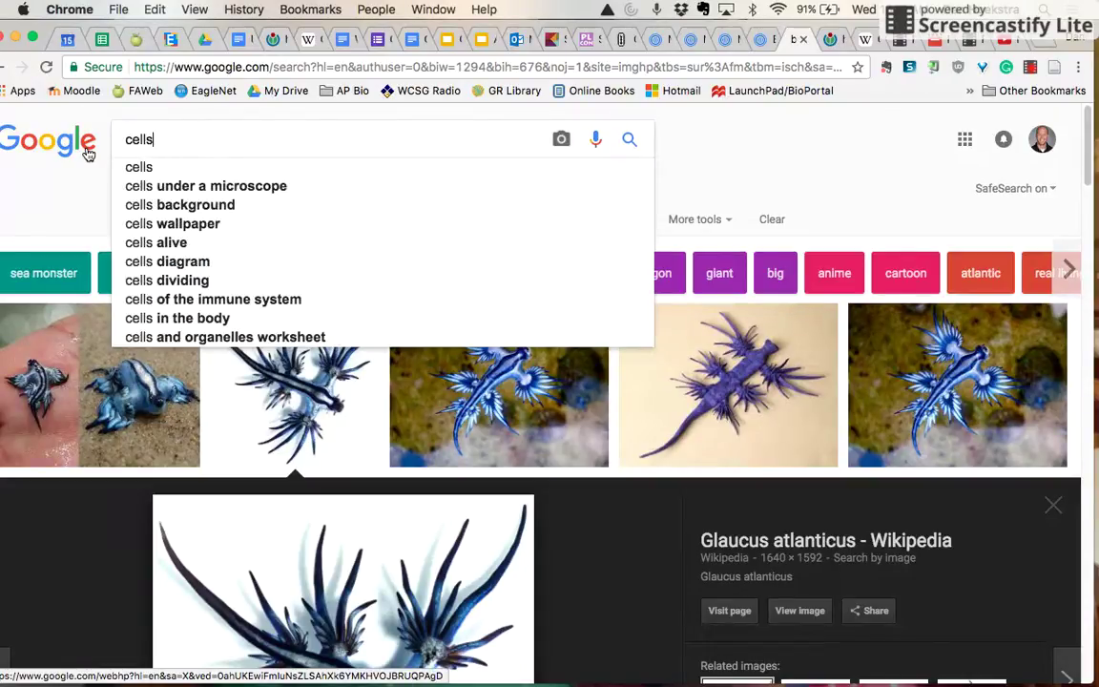
{"action": "key", "text": "Return"}
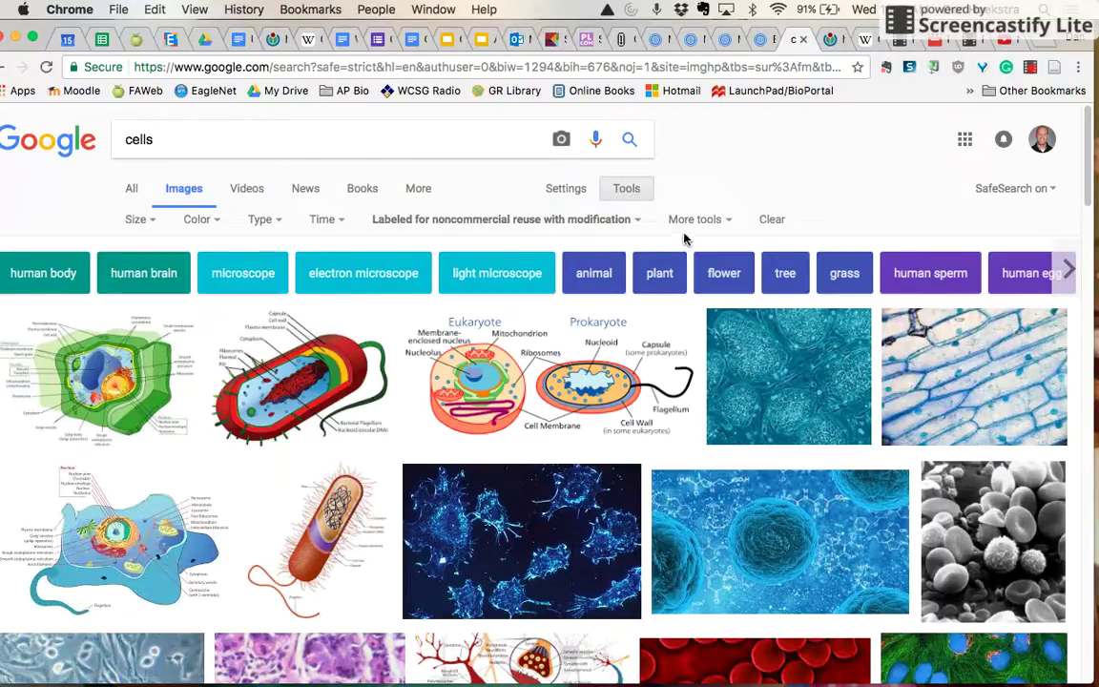
{"action": "left_click", "coordinate": [632, 222]}
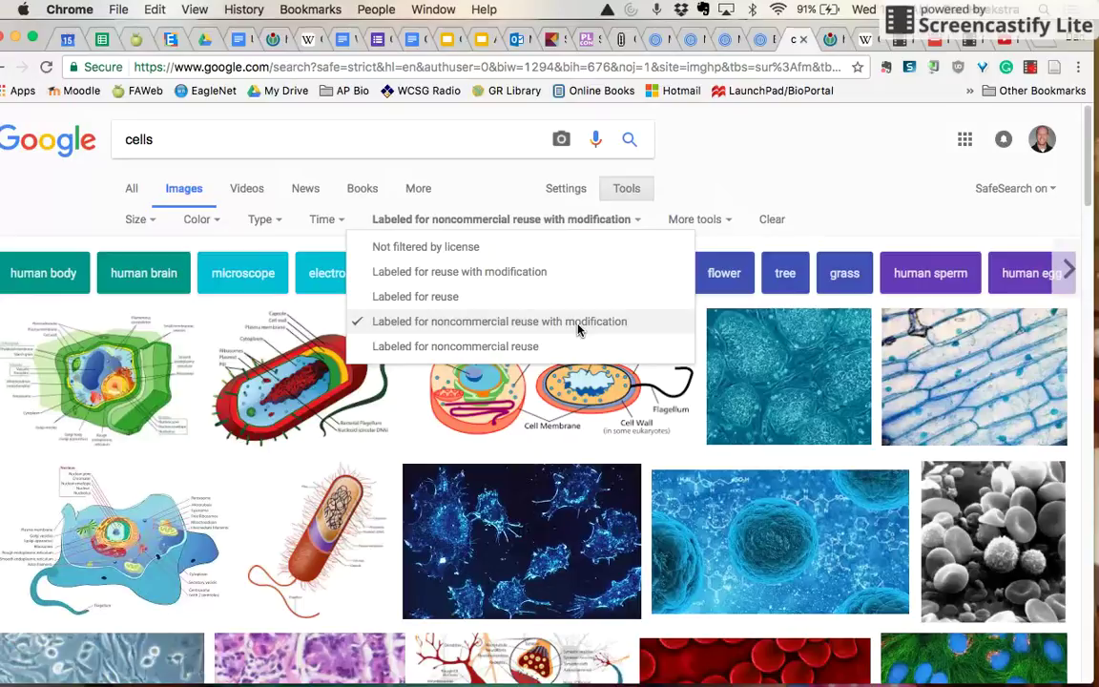
{"action": "left_click", "coordinate": [747, 144]}
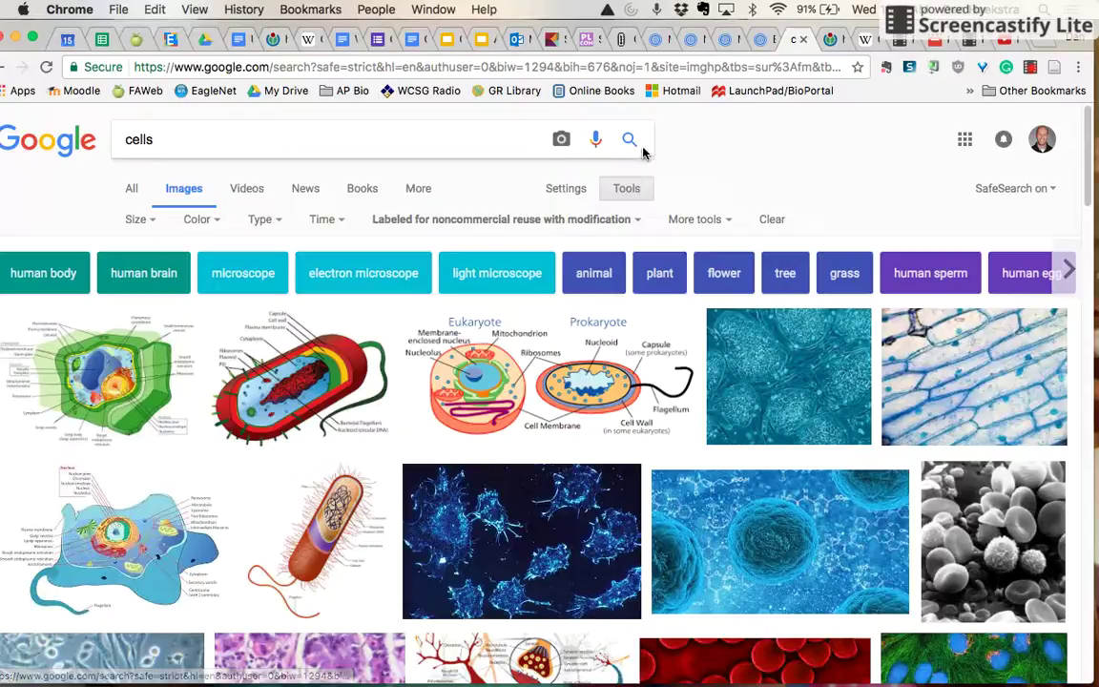
Return to the Prezi editor and insert Cell #2.jpg from the Desktop into the "#1 Made of Cell" frame
{"action": "left_click", "coordinate": [763, 40]}
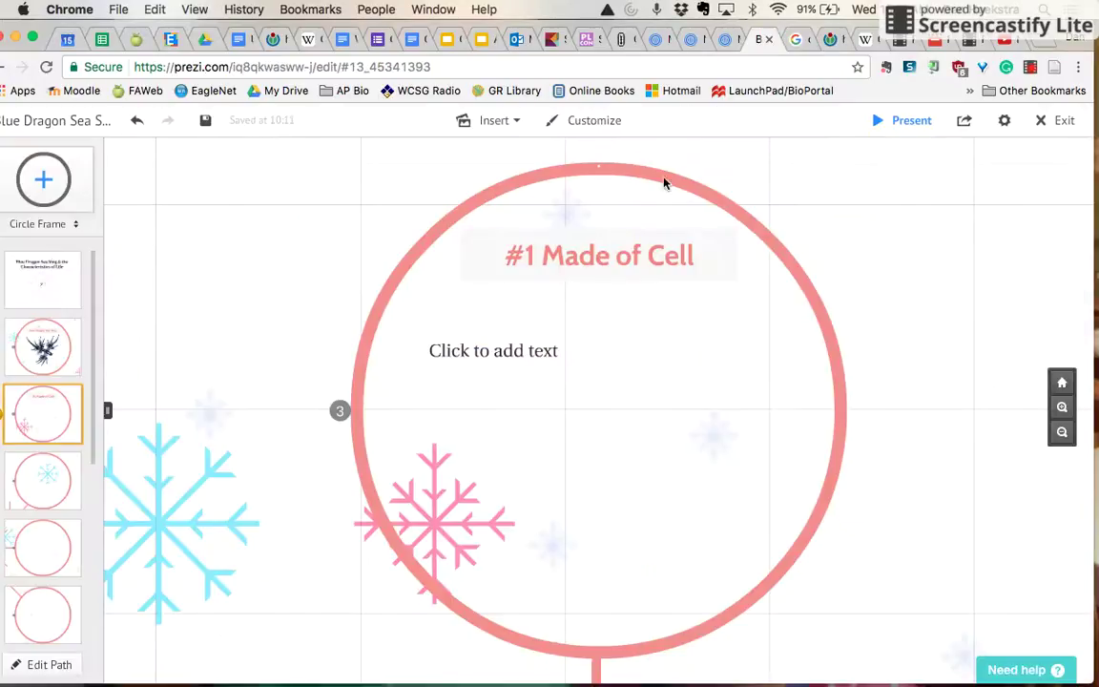
{"action": "left_click", "coordinate": [475, 120]}
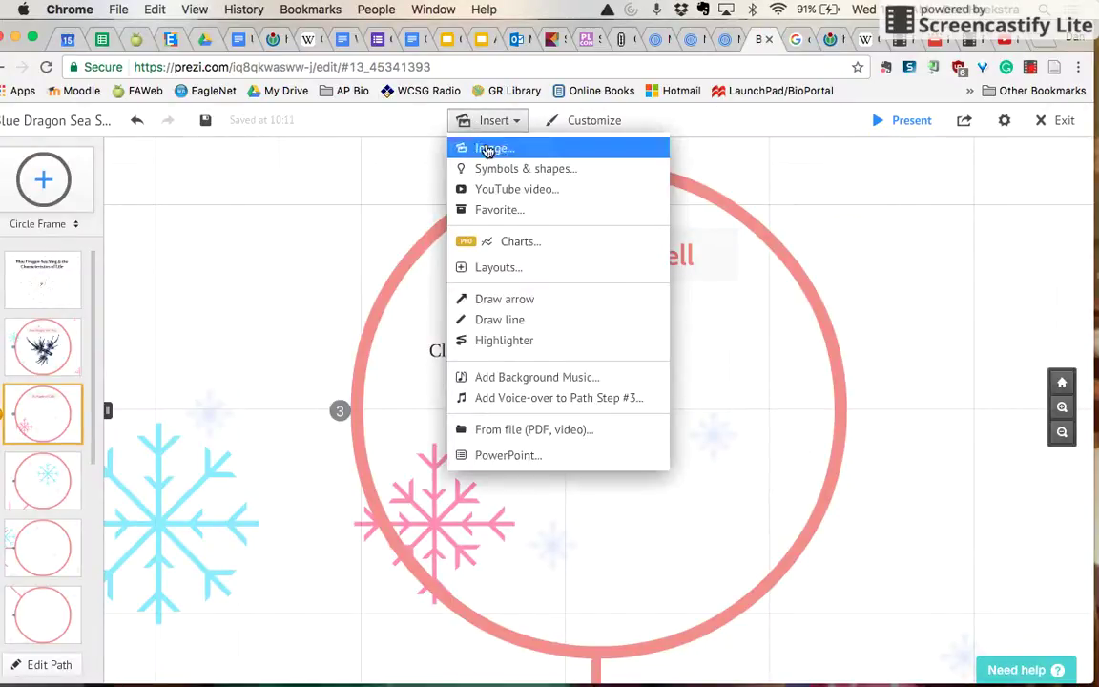
{"action": "left_click", "coordinate": [491, 150]}
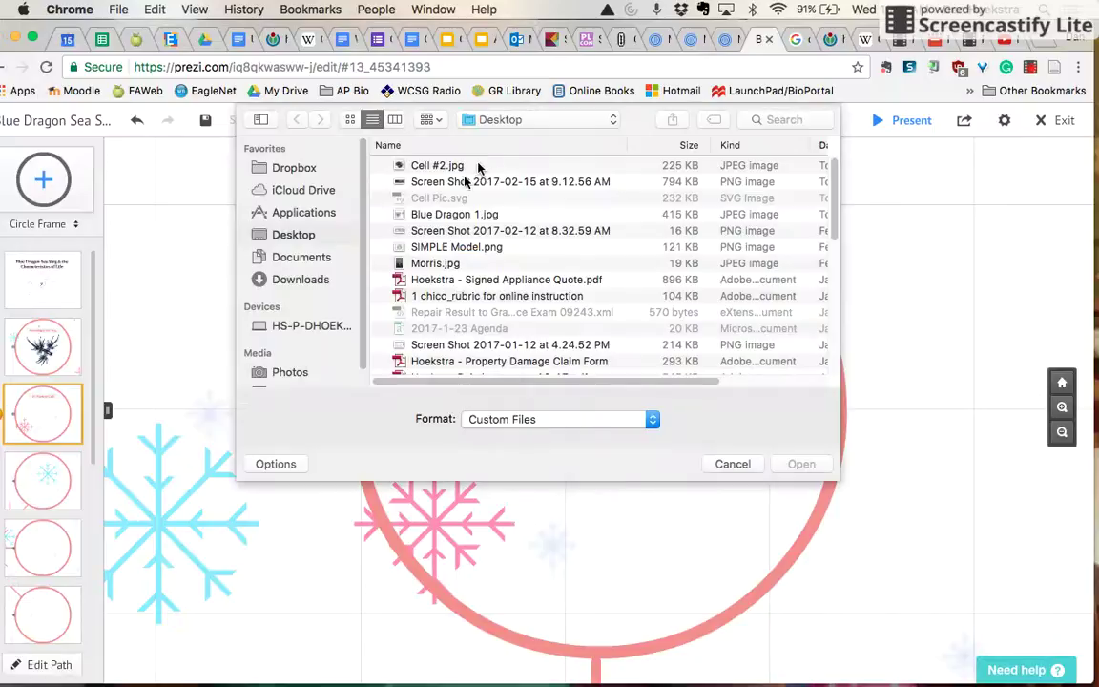
{"action": "left_click", "coordinate": [424, 165]}
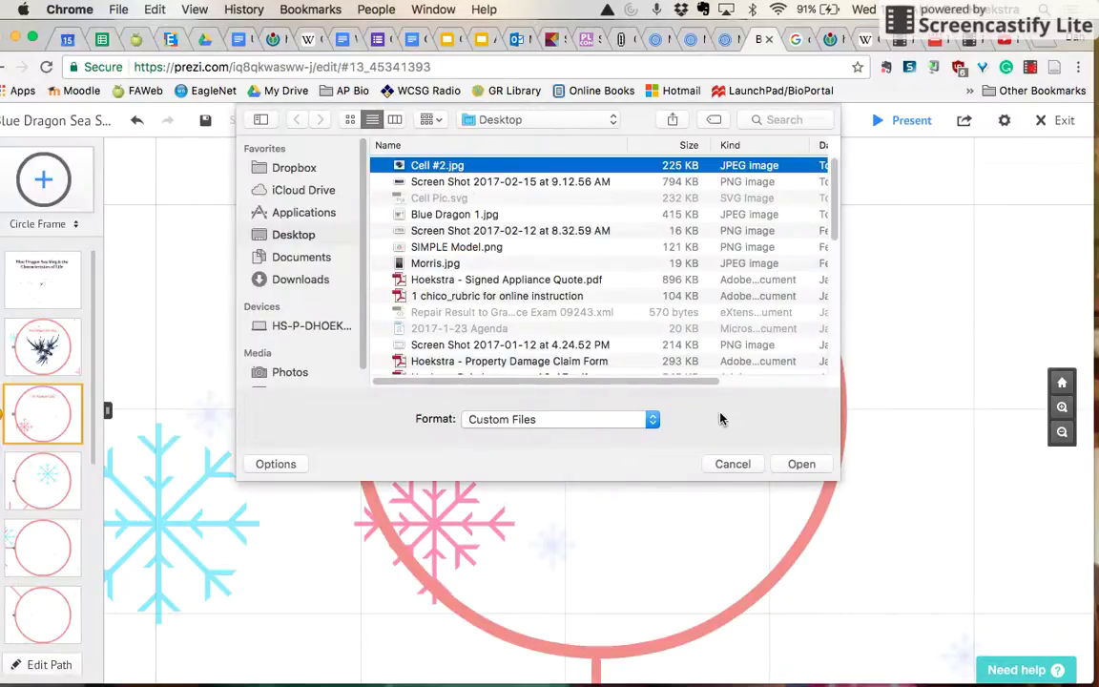
{"action": "left_click", "coordinate": [794, 463]}
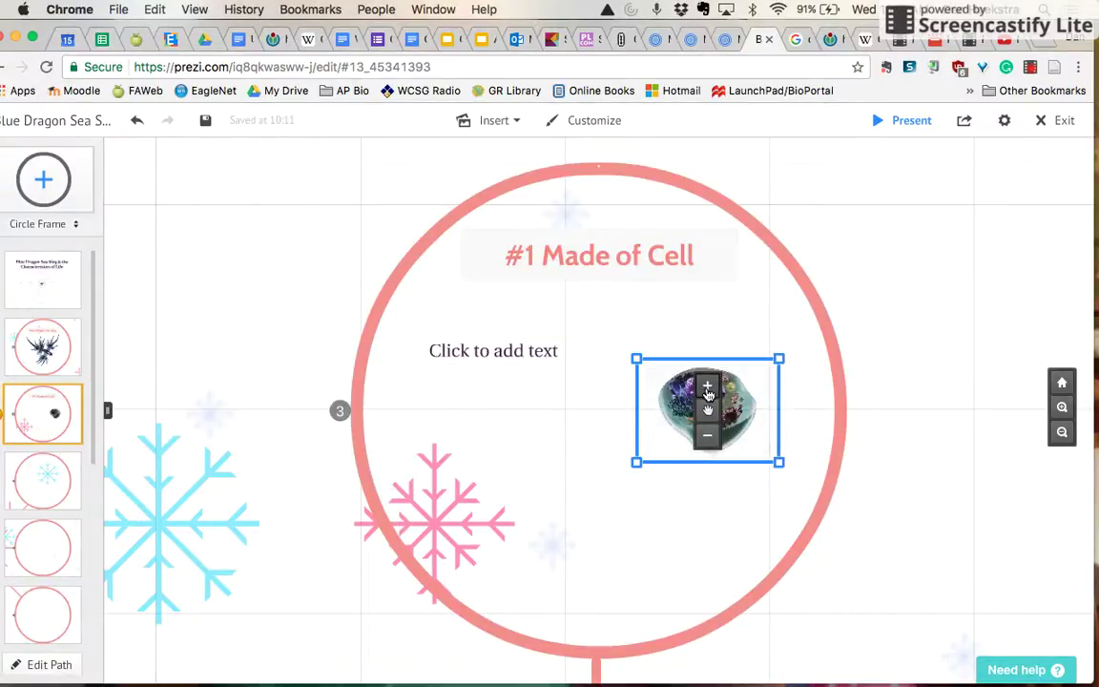
Enlarge the cell image and centre it in the circle frame below the heading, covering the body text placeholder
{"action": "left_click", "coordinate": [707, 394]}
{"action": "left_click", "coordinate": [707, 394]}
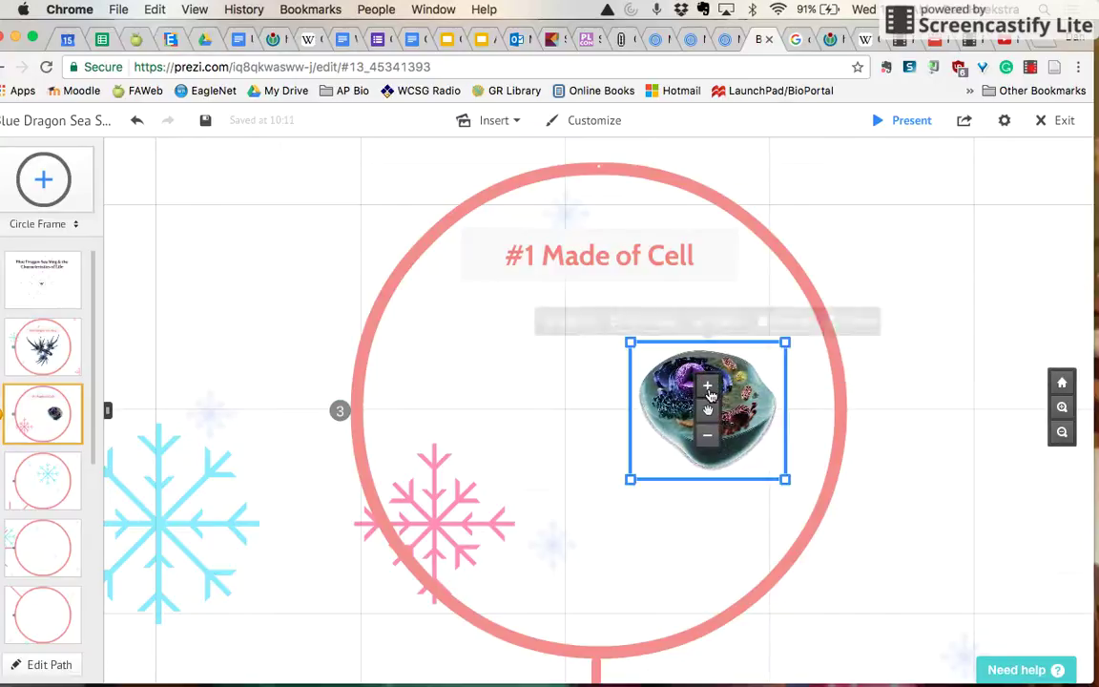
{"action": "left_click", "coordinate": [707, 392]}
{"action": "left_click", "coordinate": [709, 436]}
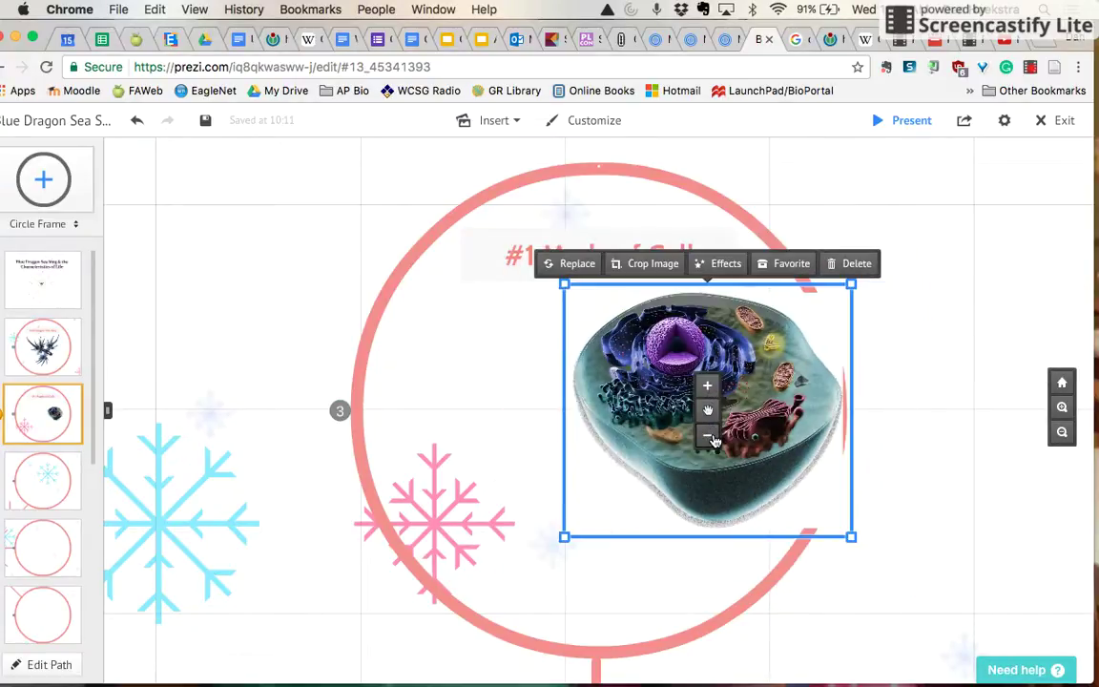
{"action": "left_click_drag", "start_coordinate": [654, 461], "coordinate": [532, 481]}
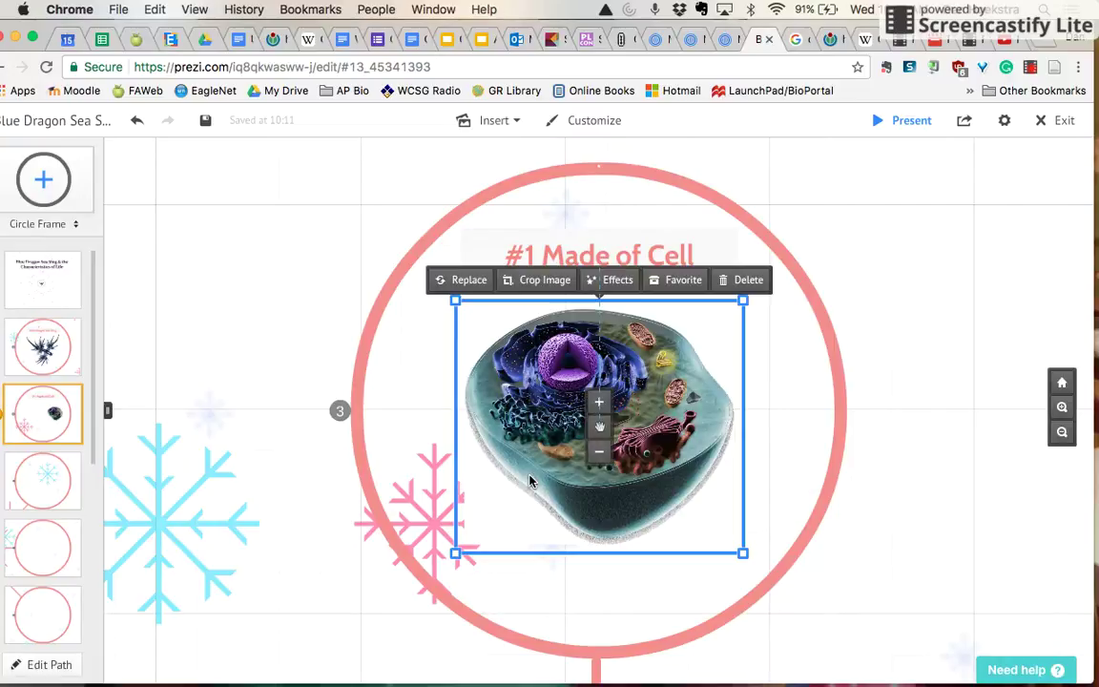
{"action": "left_click", "coordinate": [780, 477]}
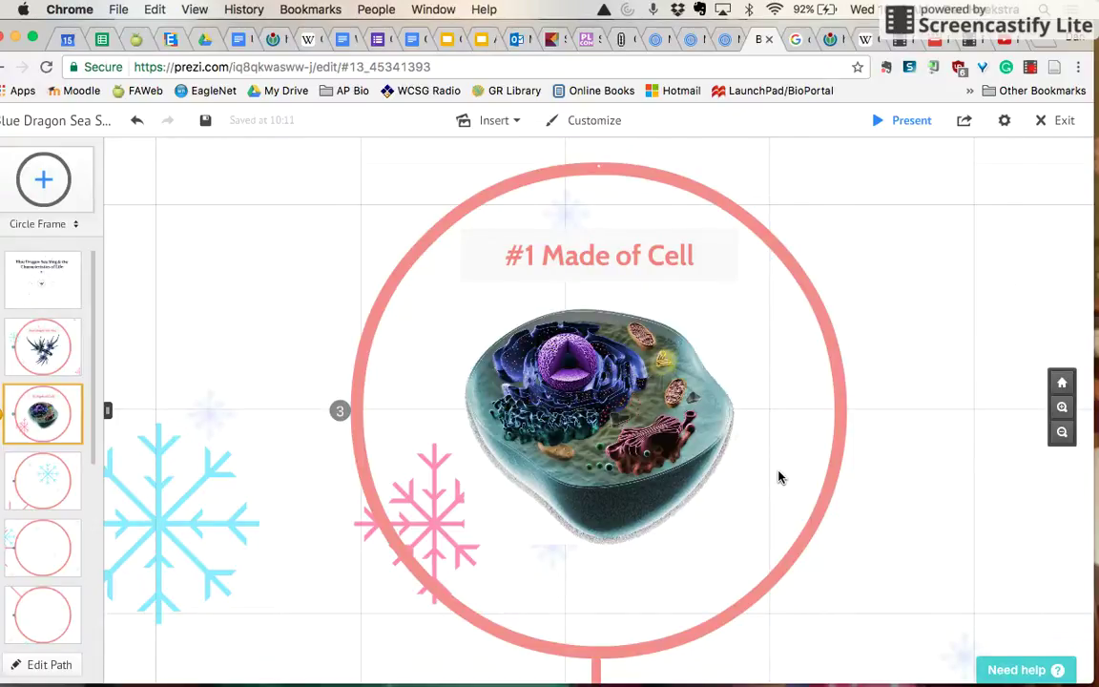
Try a larger size for the cell image and scale it back down to fit below the heading
{"action": "left_click", "coordinate": [618, 399]}
{"action": "left_click", "coordinate": [600, 402]}
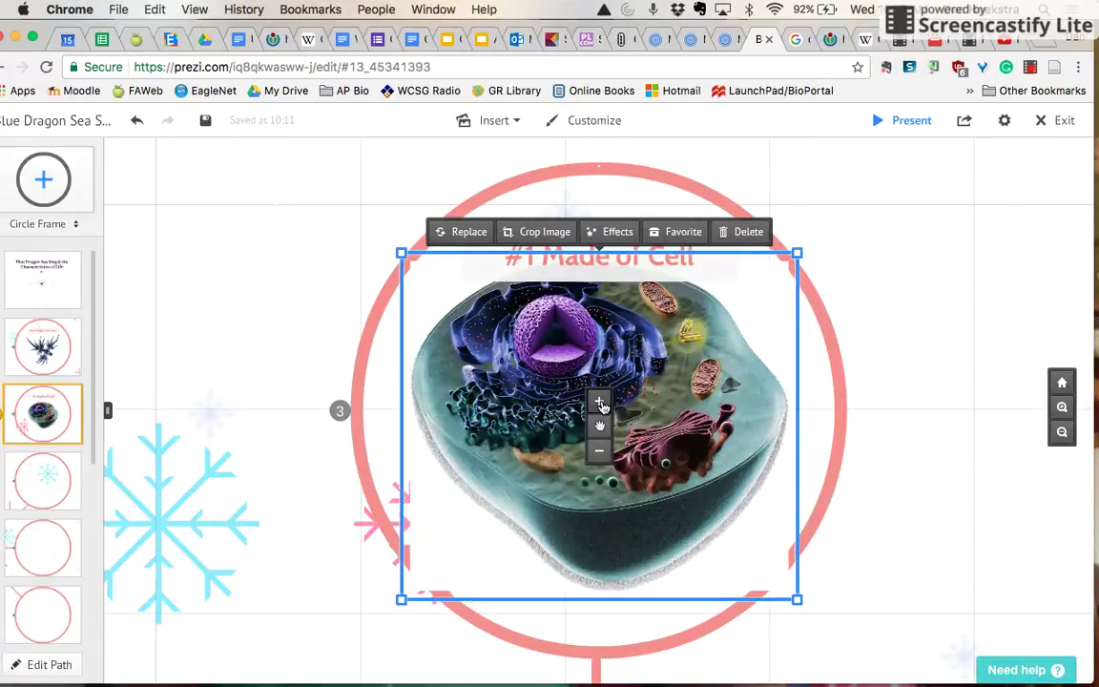
{"action": "left_click", "coordinate": [599, 451]}
{"action": "left_click", "coordinate": [819, 477]}
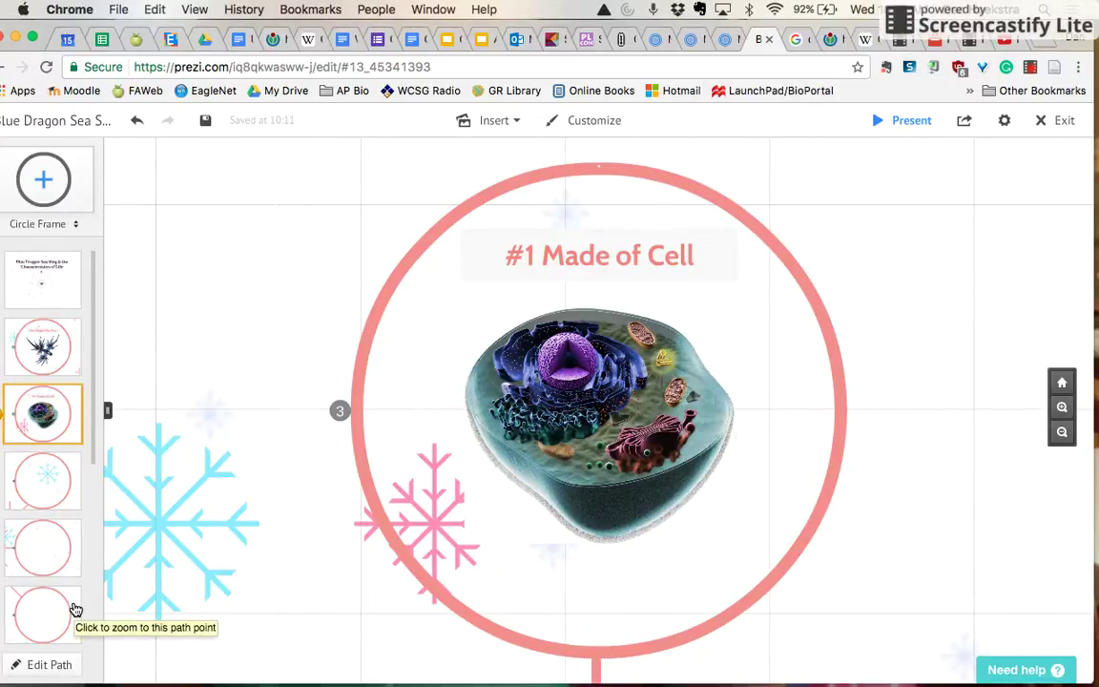
Add a small bracket frame beside the upper left of the "#1 Made of Cell" circle and place it directly after that circle in the path
{"action": "left_click", "coordinate": [73, 225]}
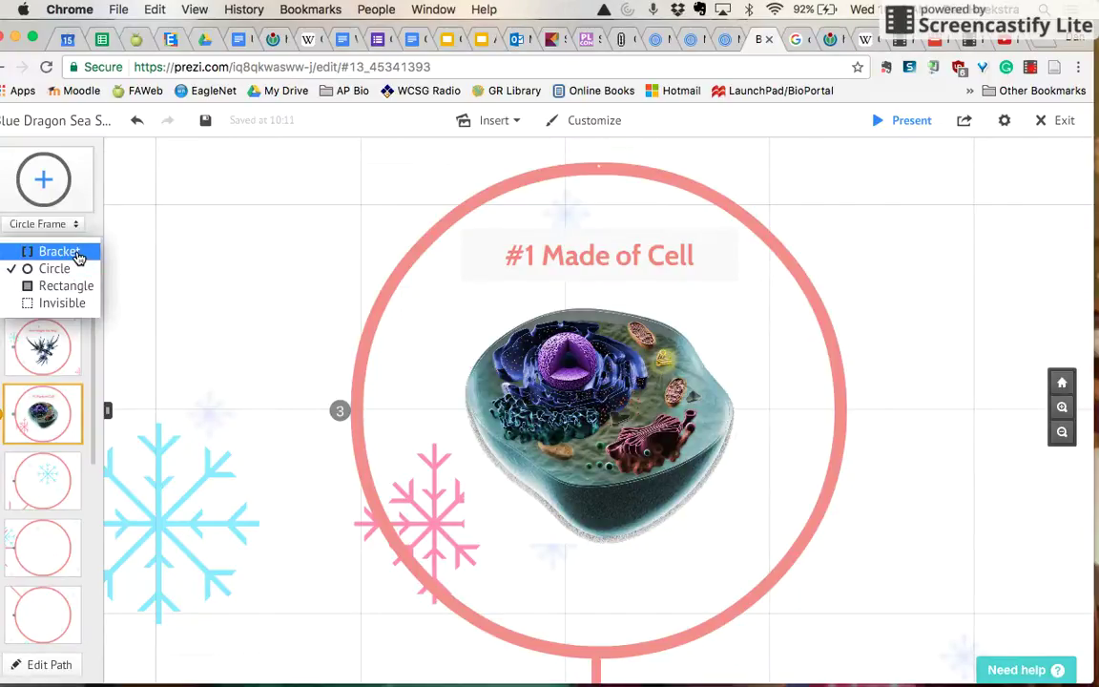
{"action": "left_click", "coordinate": [27, 253]}
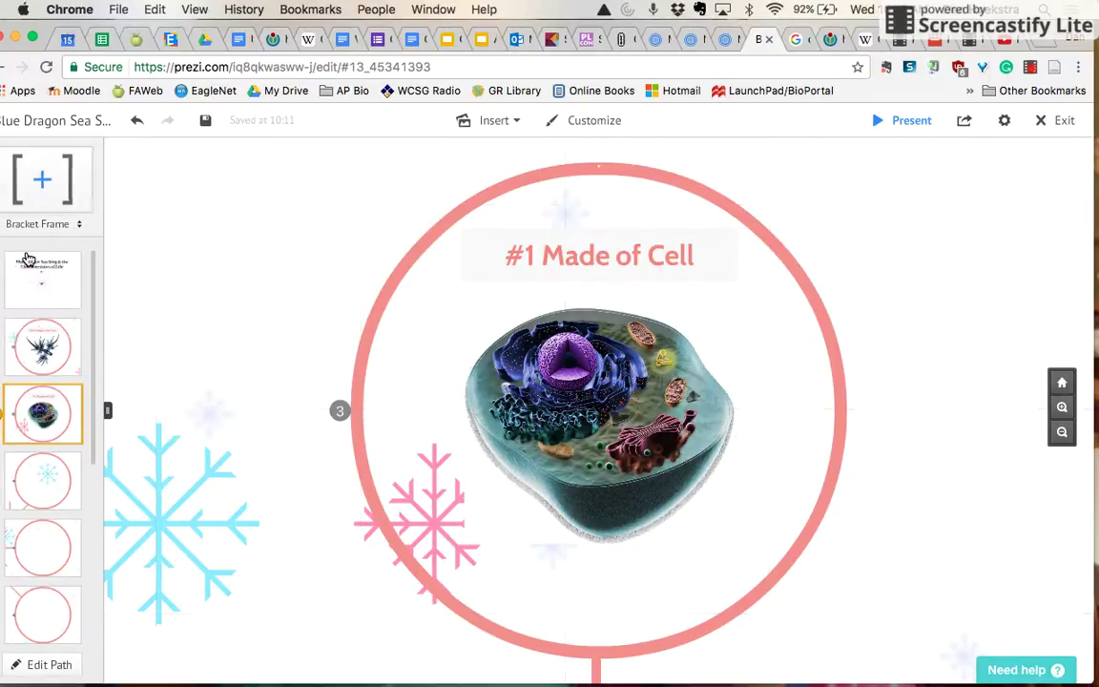
{"action": "left_click", "coordinate": [43, 181]}
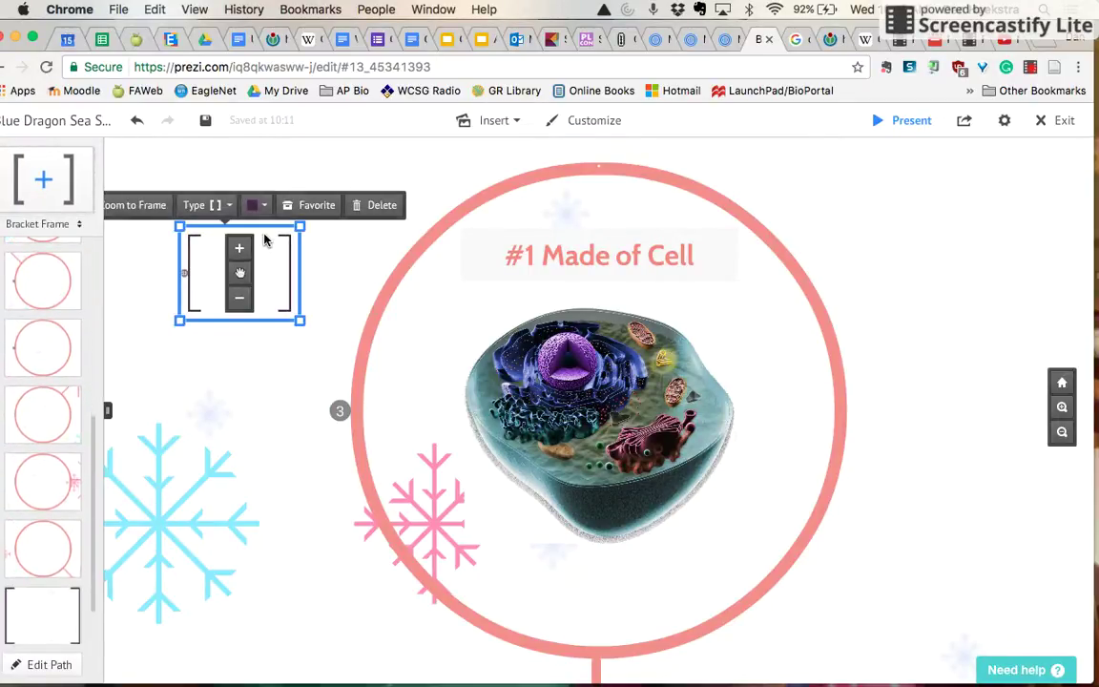
{"action": "left_click_drag", "start_coordinate": [242, 275], "coordinate": [219, 258]}
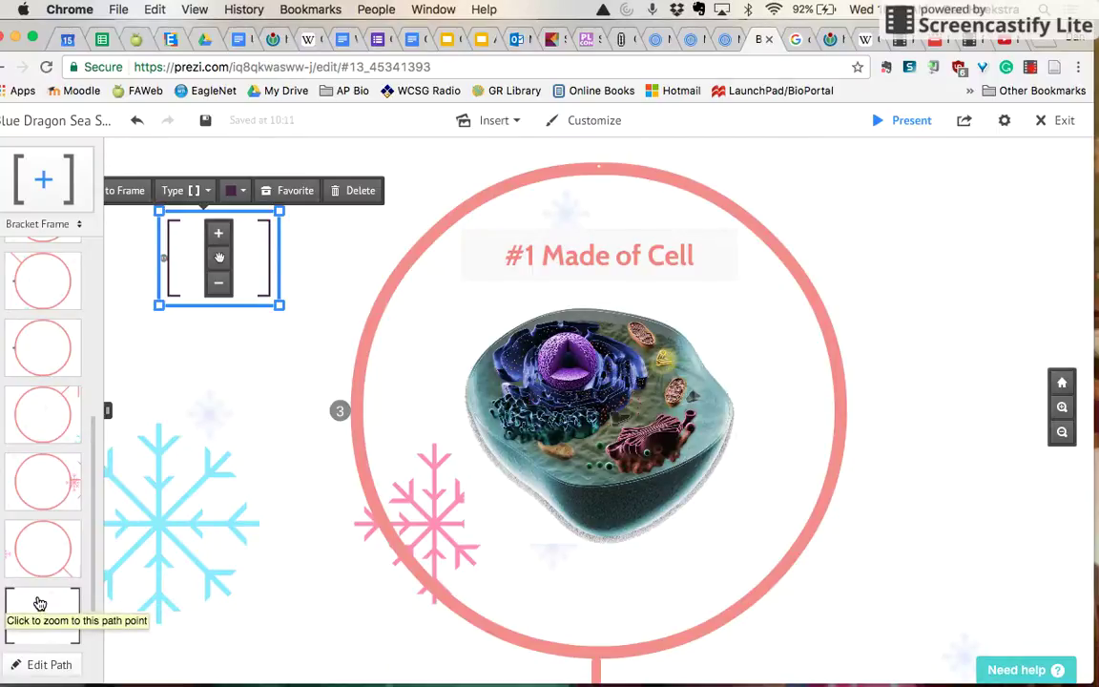
{"action": "left_click_drag", "start_coordinate": [39, 604], "coordinate": [3, 312]}
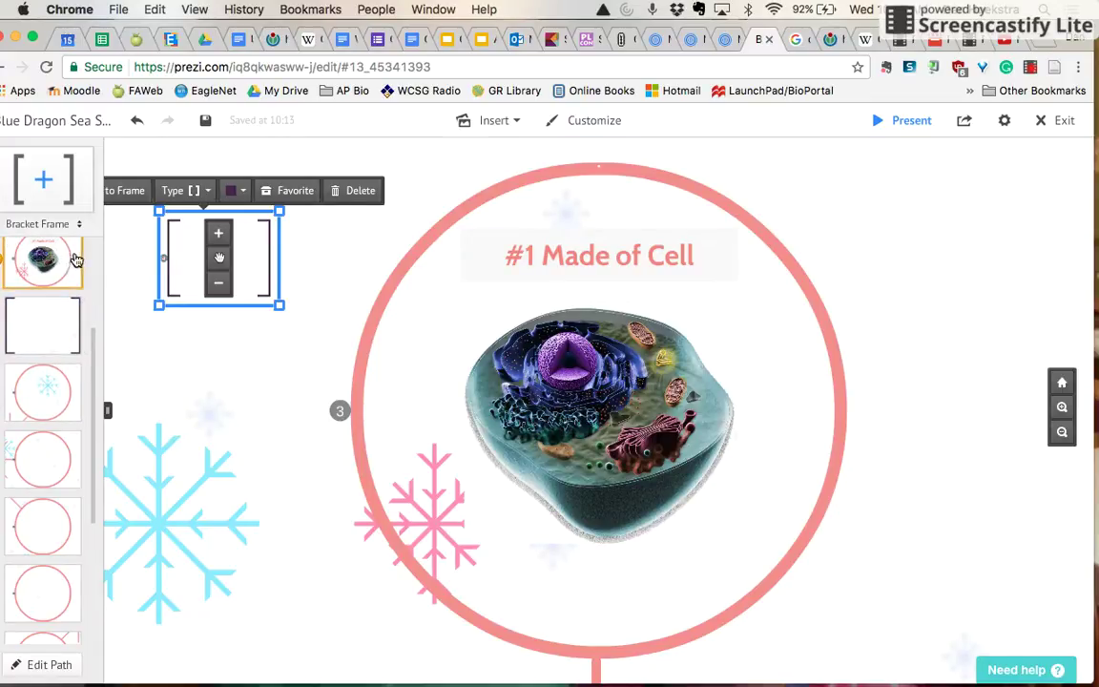
Zoom to the new bracket frame and write the body text "Blue Dragons are eukaryotes and therefore" near its upper edge
{"action": "left_click", "coordinate": [59, 318]}
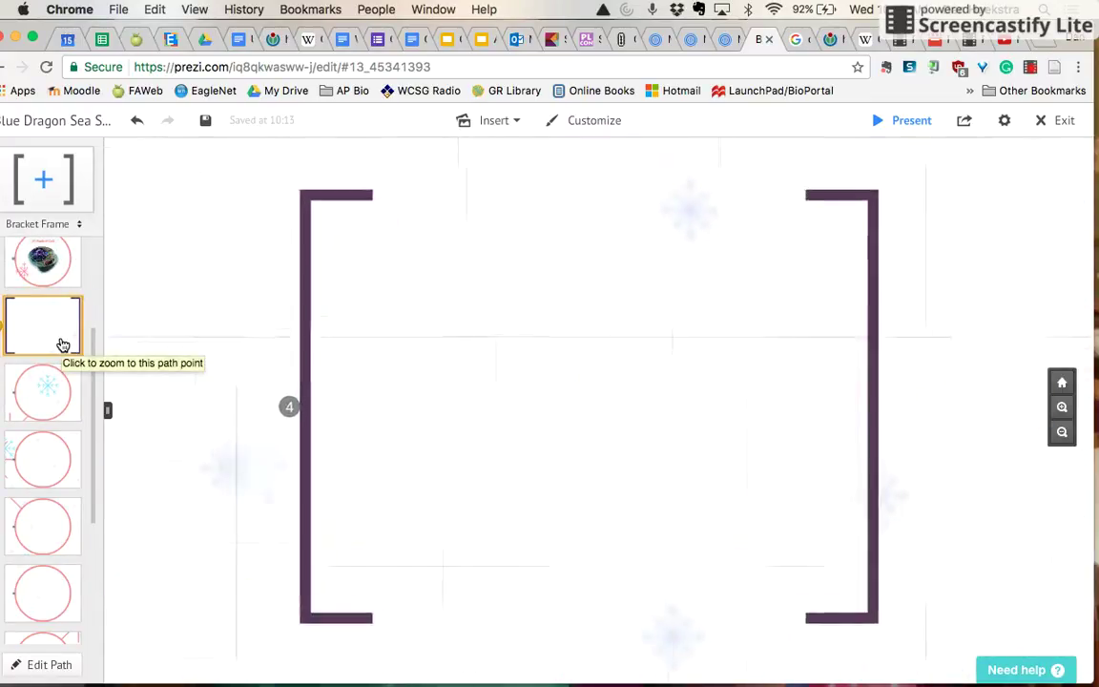
{"action": "left_click", "coordinate": [347, 256]}
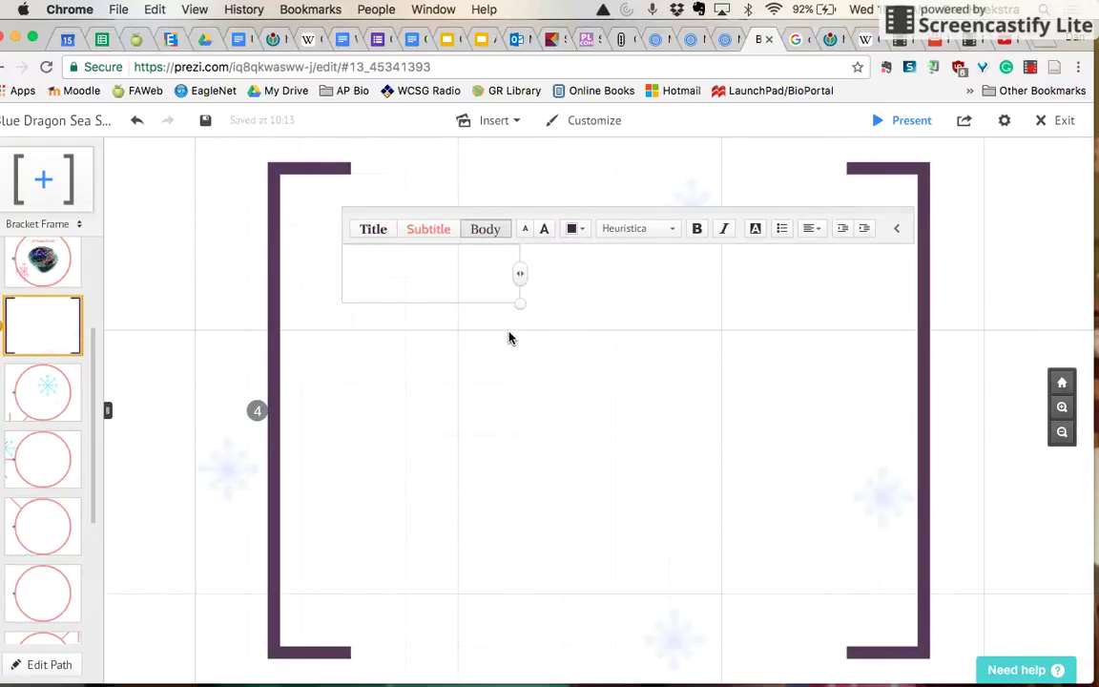
{"action": "type", "text": "B"}
{"action": "key", "text": "BackSpace"}
{"action": "type", "text": "Blue "}
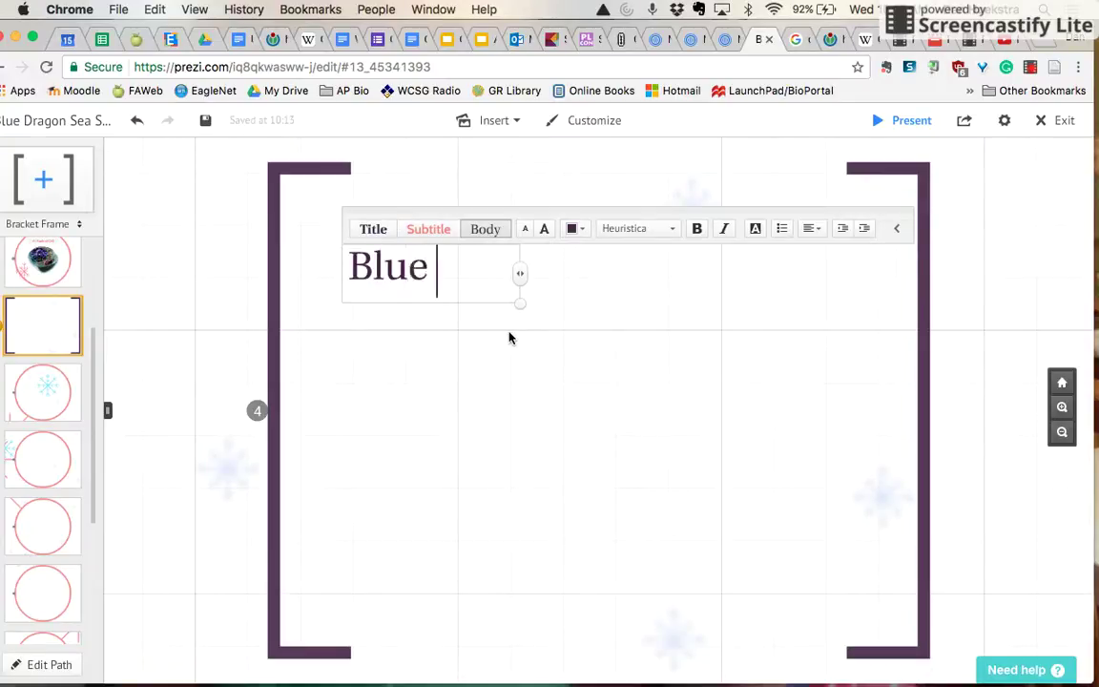
{"action": "type", "text": "Dragons are"}
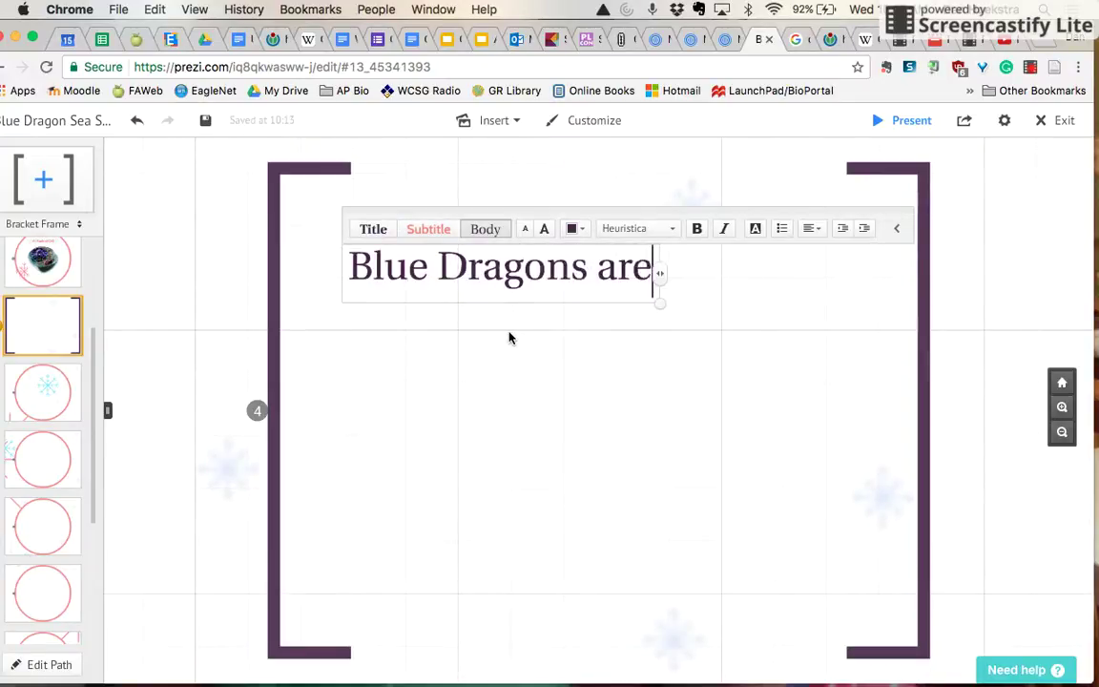
{"action": "type", "text": " eukar"}
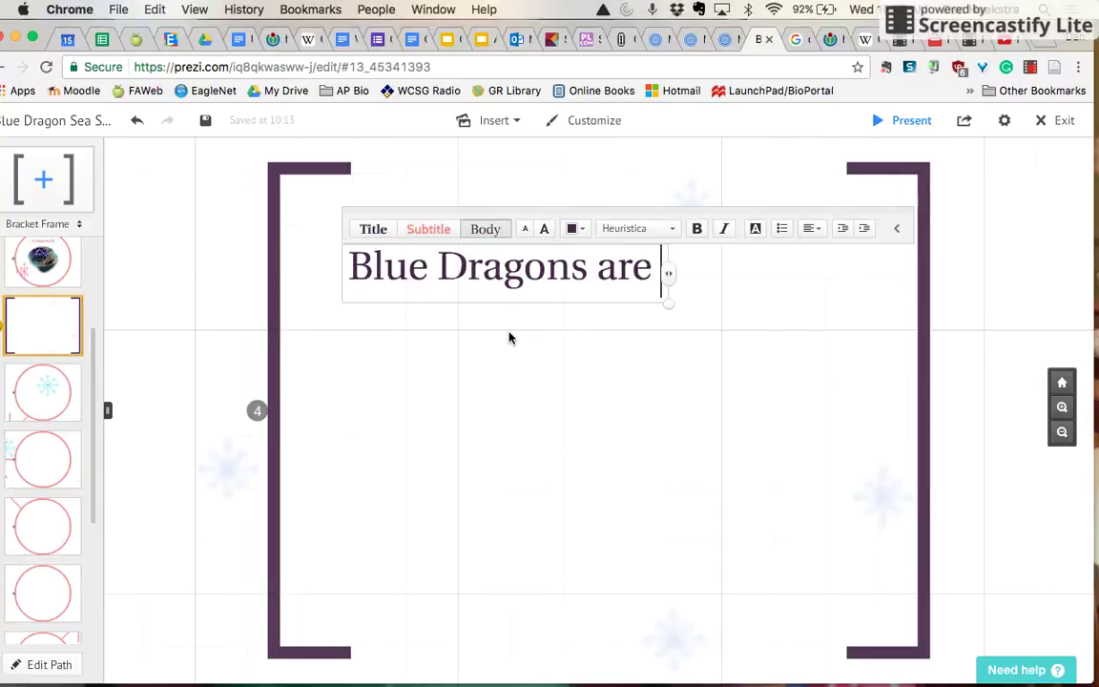
{"action": "type", "text": "yotic"}
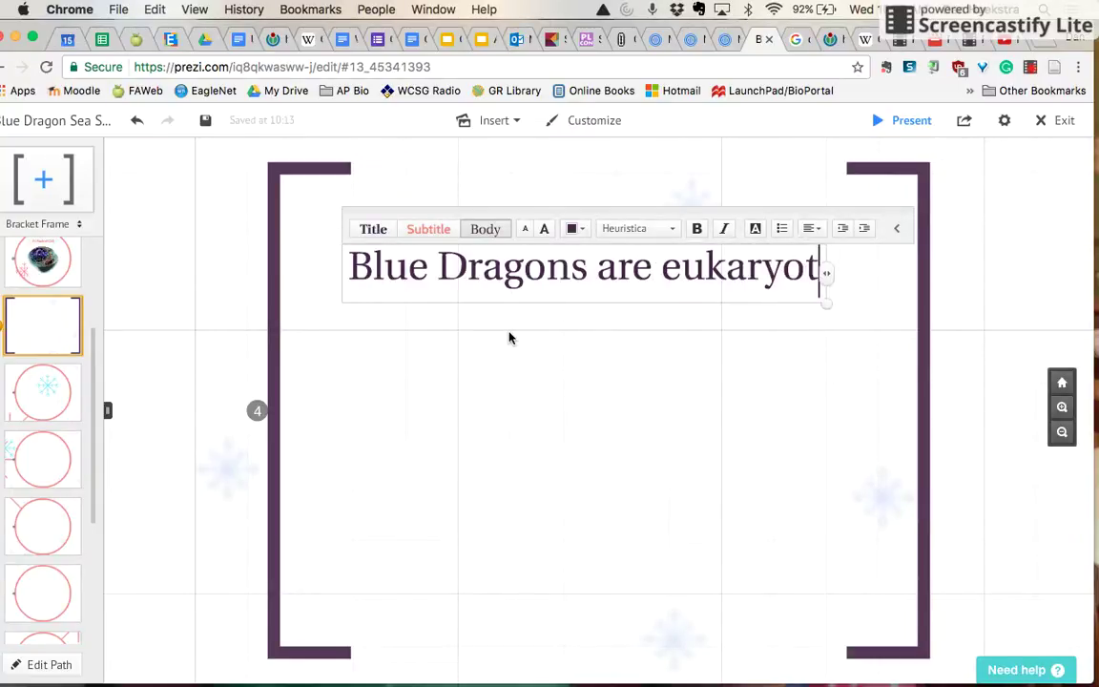
{"action": "key", "text": "BackSpace"}
{"action": "key", "text": "BackSpace"}
{"action": "type", "text": "es and therefore"}
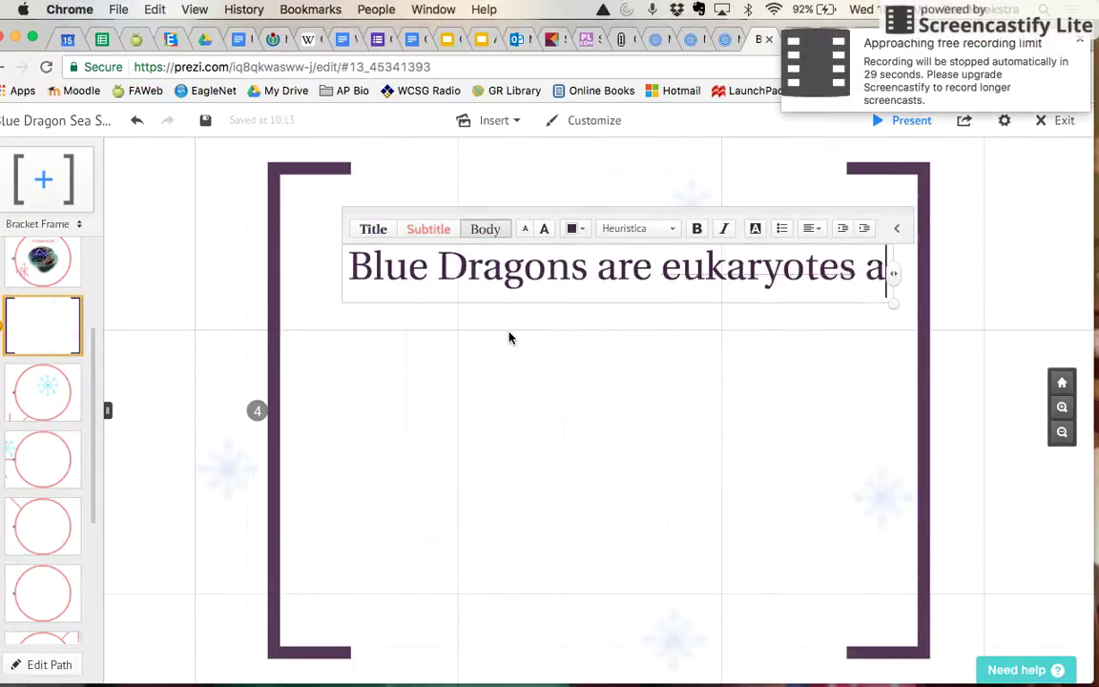